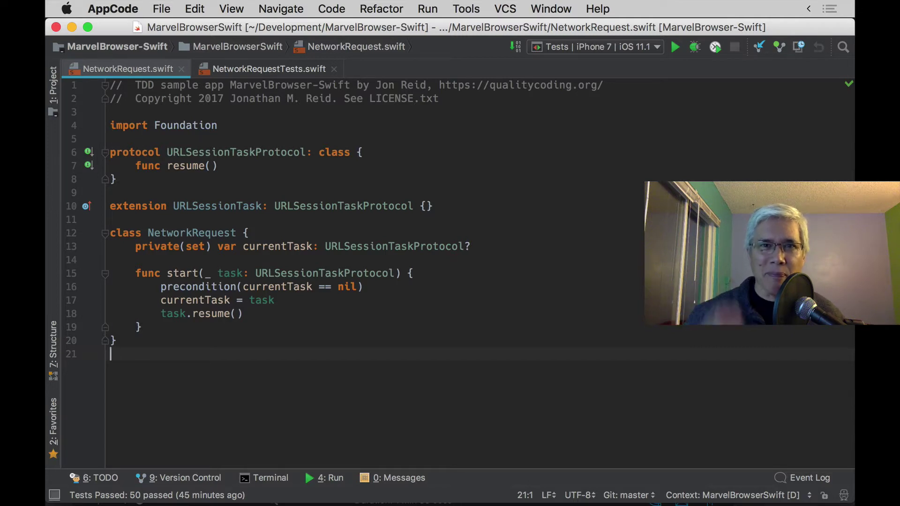
{"action": "key", "text": "Up"}
{"action": "key", "text": "Up"}
{"action": "key", "text": "End"}
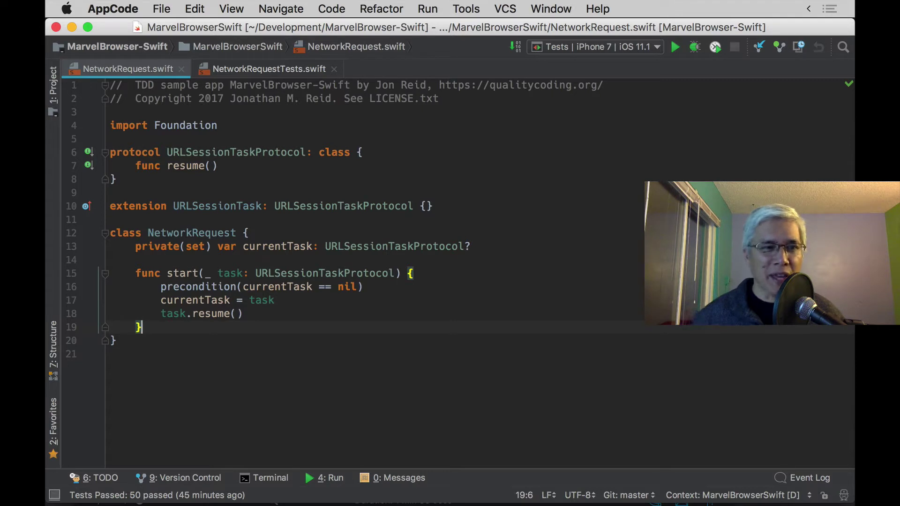
{"action": "key", "text": "Return"}
{"action": "key", "text": "Return"}
{"action": "type", "text": "f"}
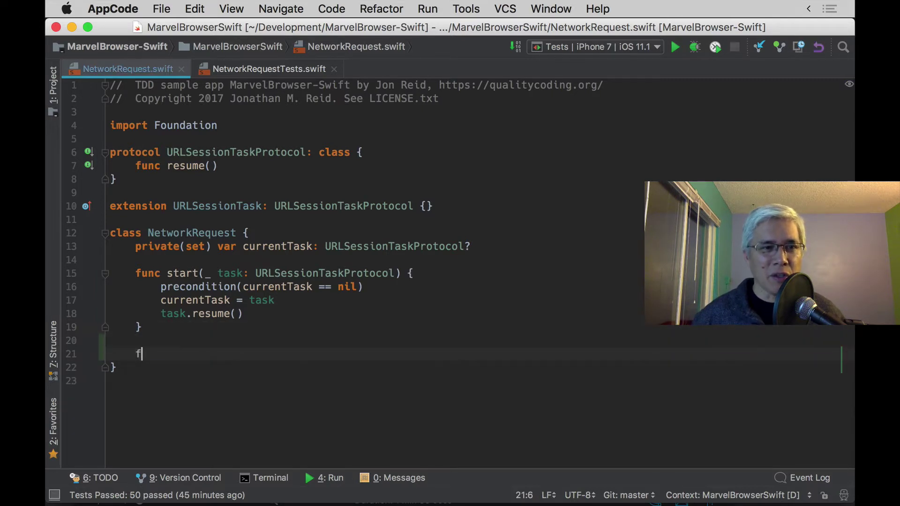
{"action": "type", "text": "unc cancel"}
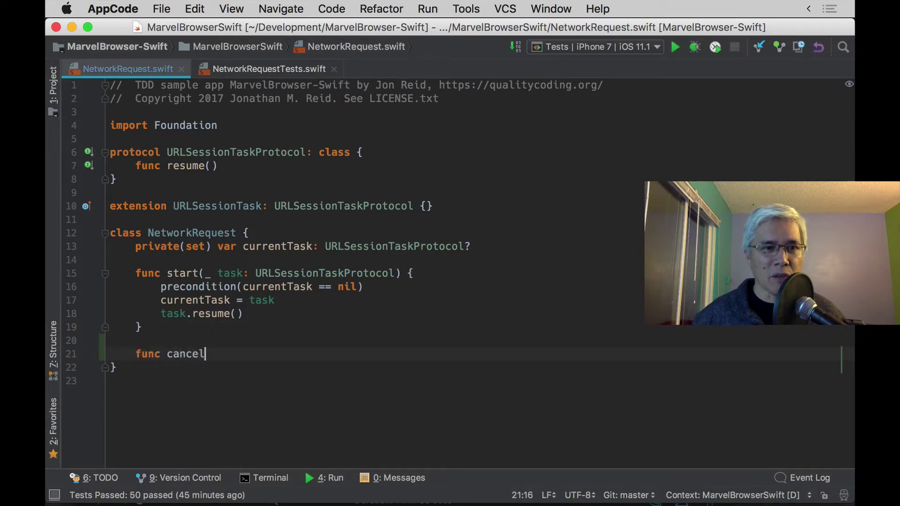
{"action": "type", "text": "() {"}
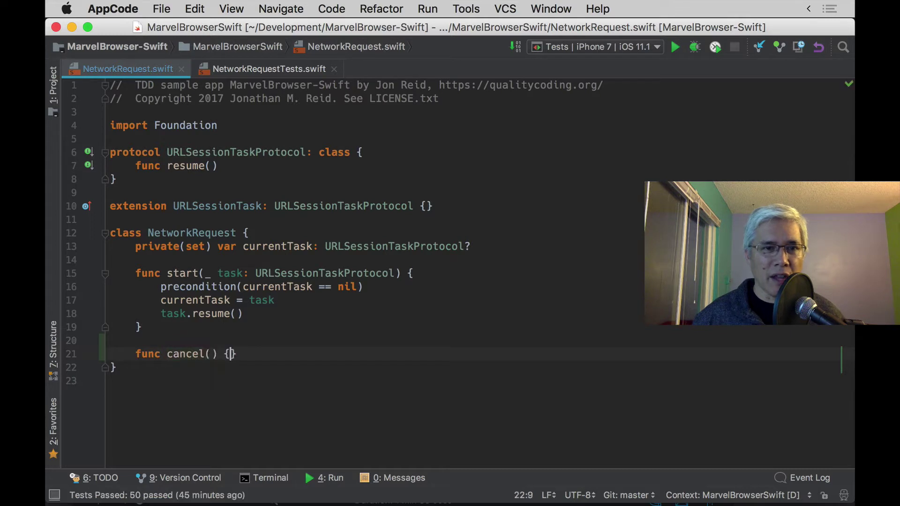
{"action": "key", "text": "Return"}
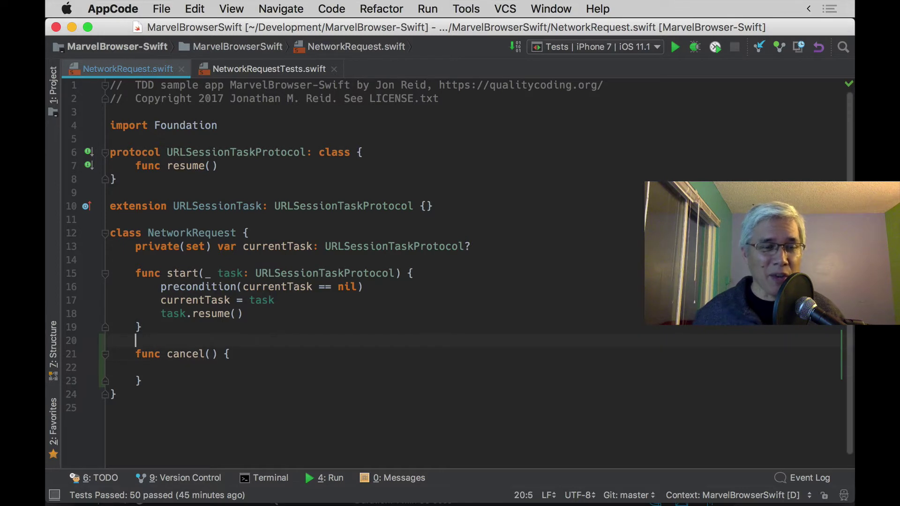
{"action": "key", "text": "super+z"}
{"action": "key", "text": "super+z"}
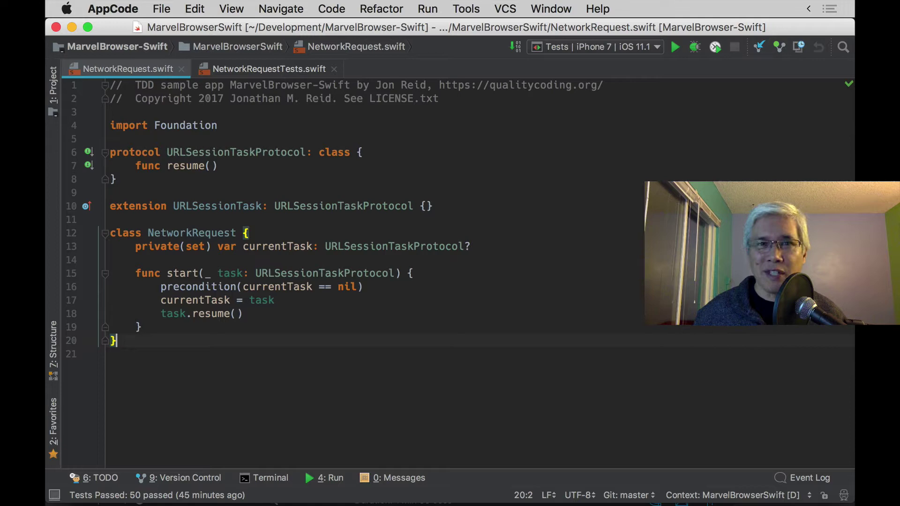
- In NetworkRequestTests.swift, add blank lines after the precondition test
{"action": "key", "text": "ctrl+Tab"}
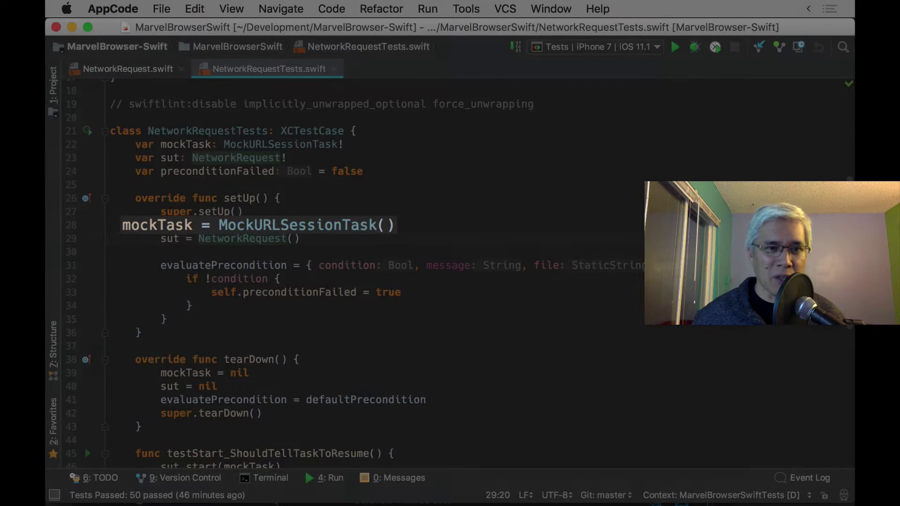
{"action": "scroll", "coordinate": [450, 274], "scroll_direction": "down", "scroll_amount": 8}
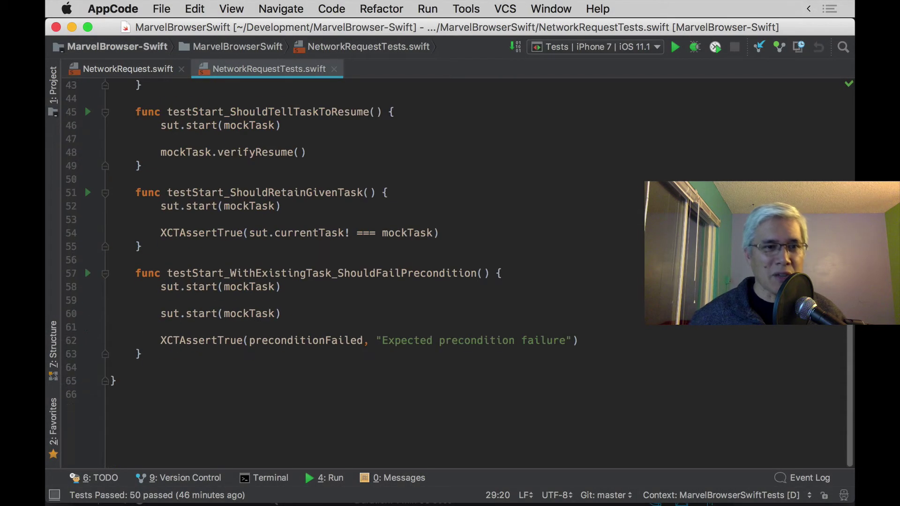
{"action": "left_click", "coordinate": [143, 353]}
{"action": "key", "text": "Return"}
{"action": "key", "text": "Return"}
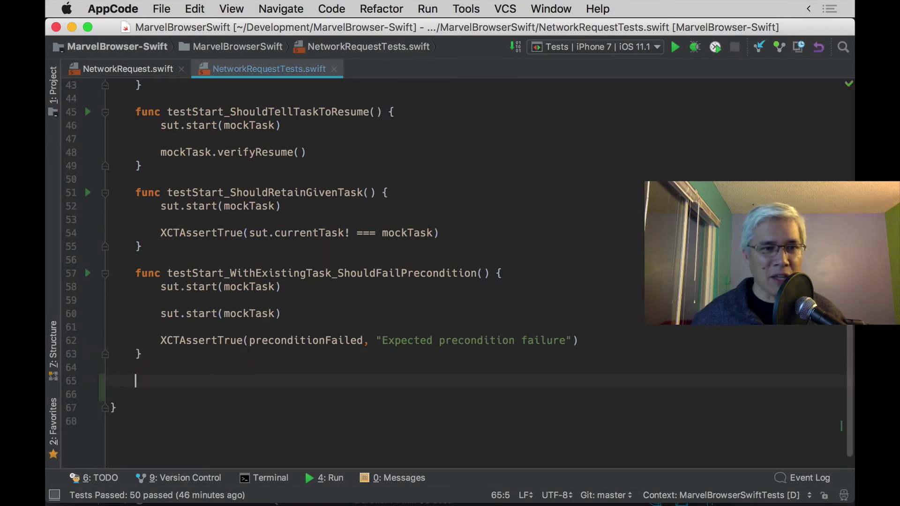
{"action": "key", "text": "ctrl+space"}
{"action": "key", "text": "Escape"}
- Expand the test template as testCancel_WithExistingTask_ShouldCancelCurrentTask and enter its body
{"action": "key", "text": "ctrl+j"}
{"action": "type", "text": "test"}
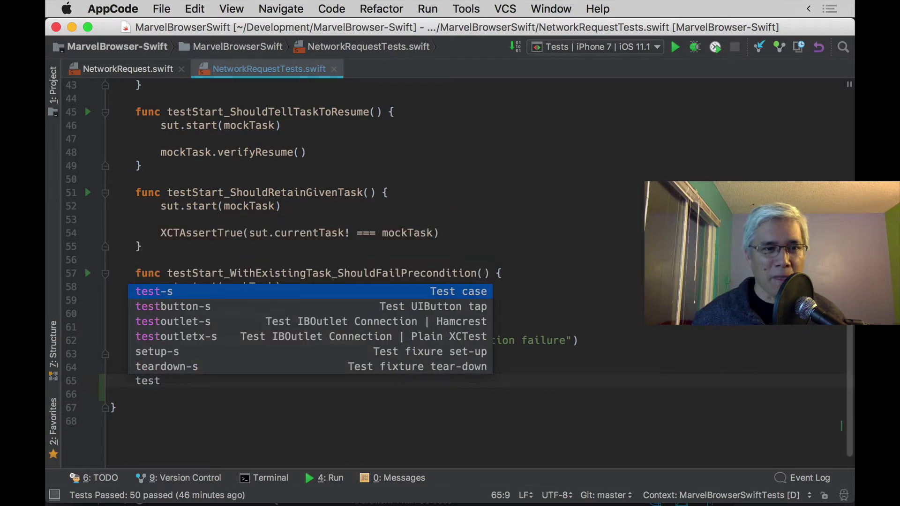
{"action": "key", "text": "Escape"}
{"action": "key", "text": "Tab"}
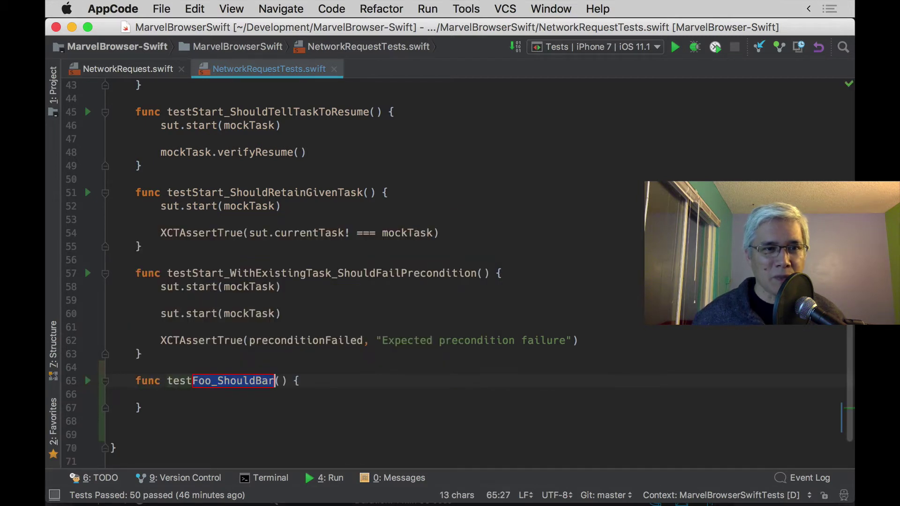
{"action": "type", "text": "Cance"}
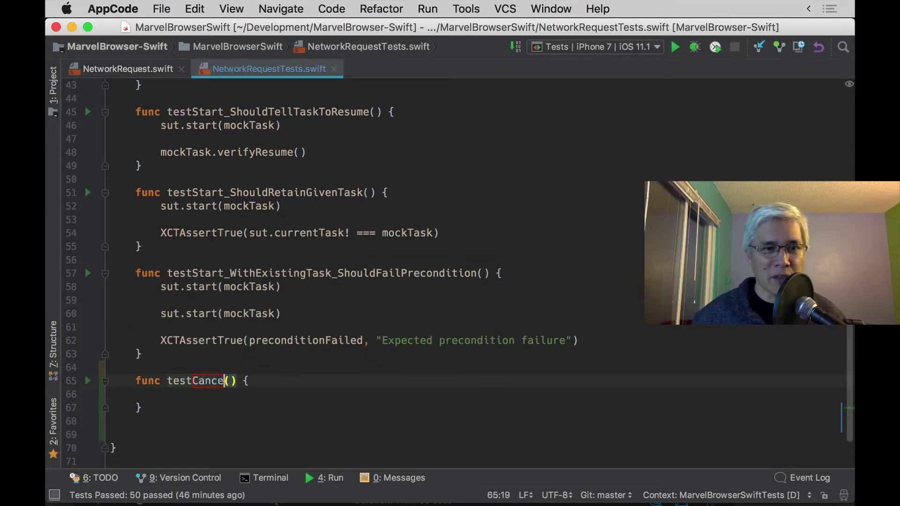
{"action": "type", "text": "l_WithExis"}
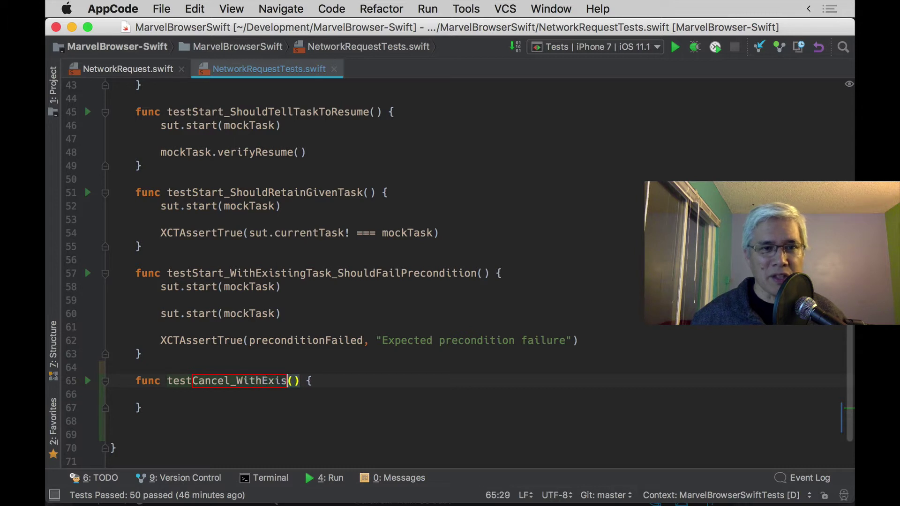
{"action": "type", "text": "tingTask_"}
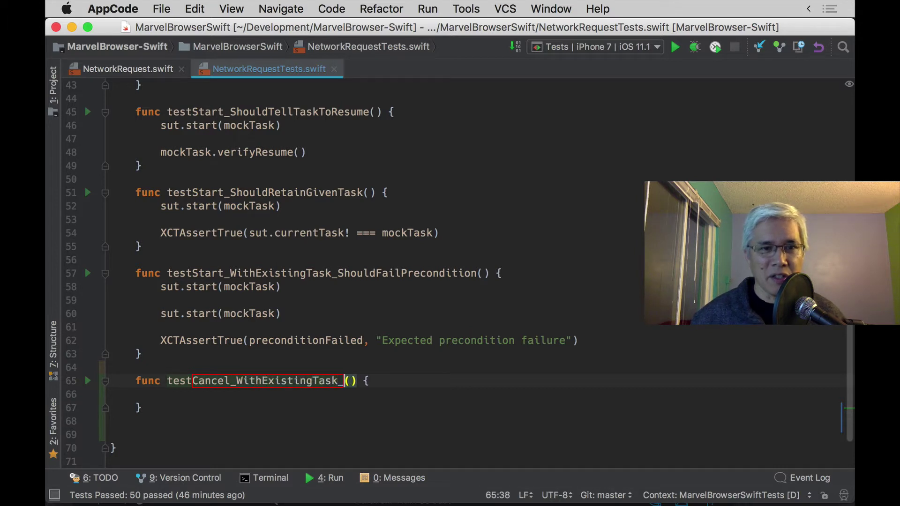
{"action": "type", "text": "Should"}
{"action": "type", "text": "Ca"}
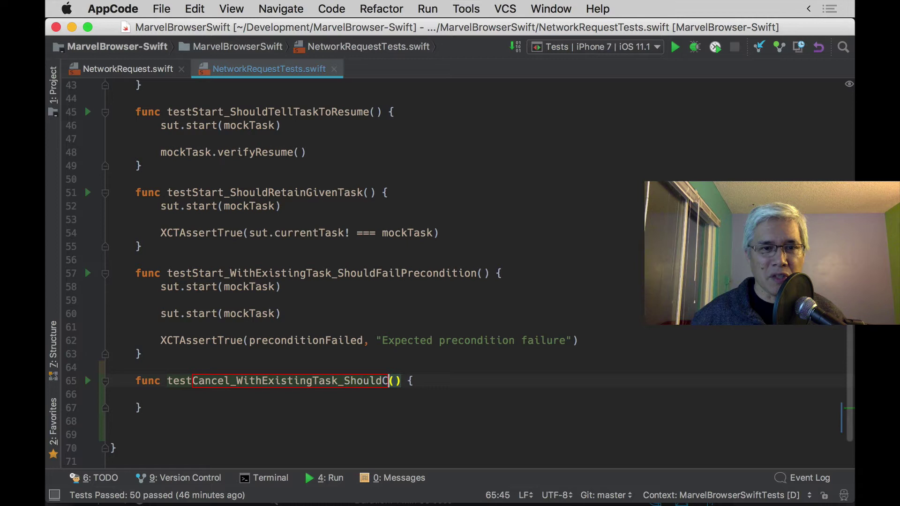
{"action": "type", "text": "ncel"}
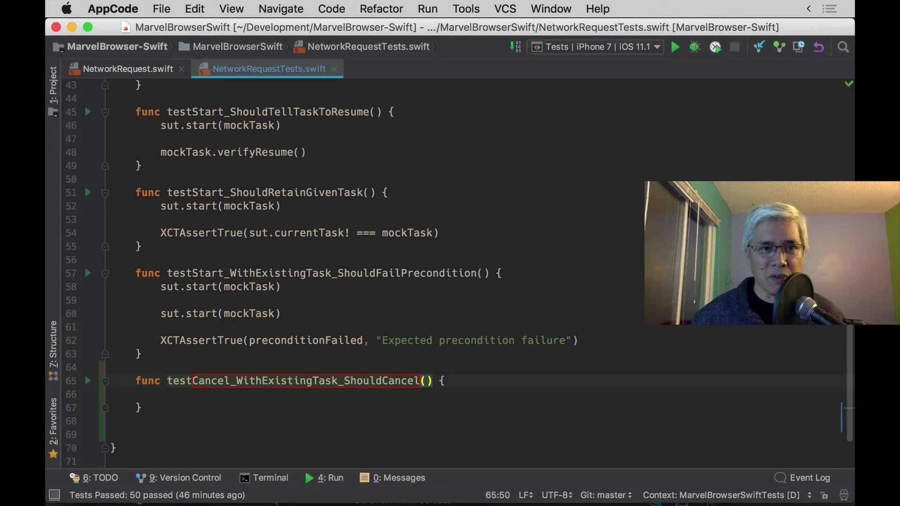
{"action": "type", "text": "CurrentTa"}
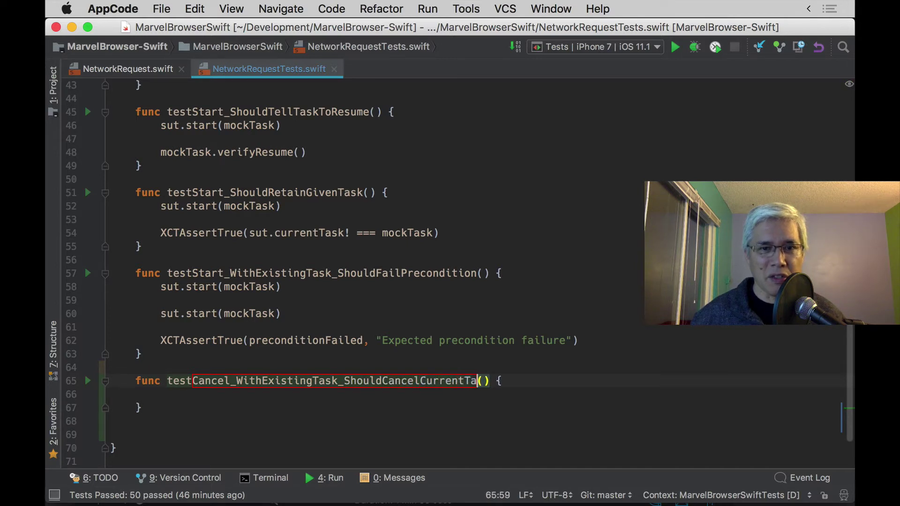
{"action": "type", "text": "sk"}
{"action": "key", "text": "Return"}
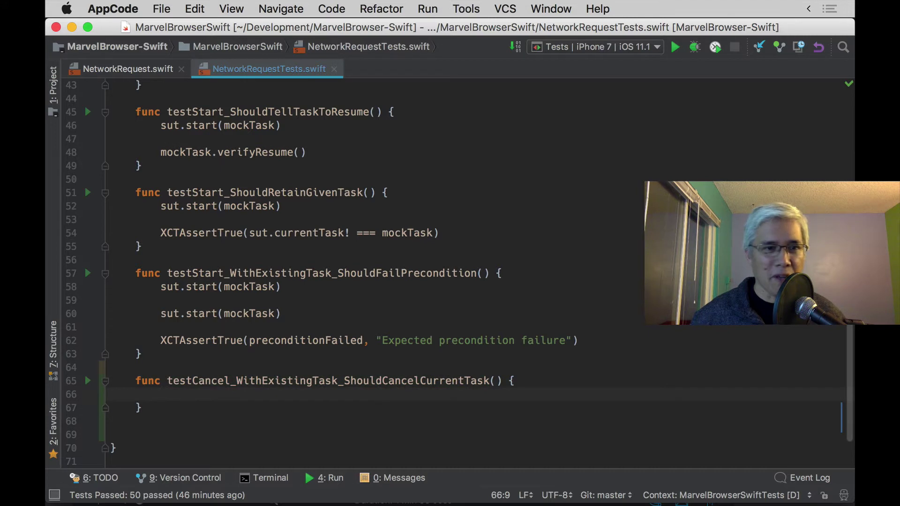
{"action": "type", "text": "sut."}
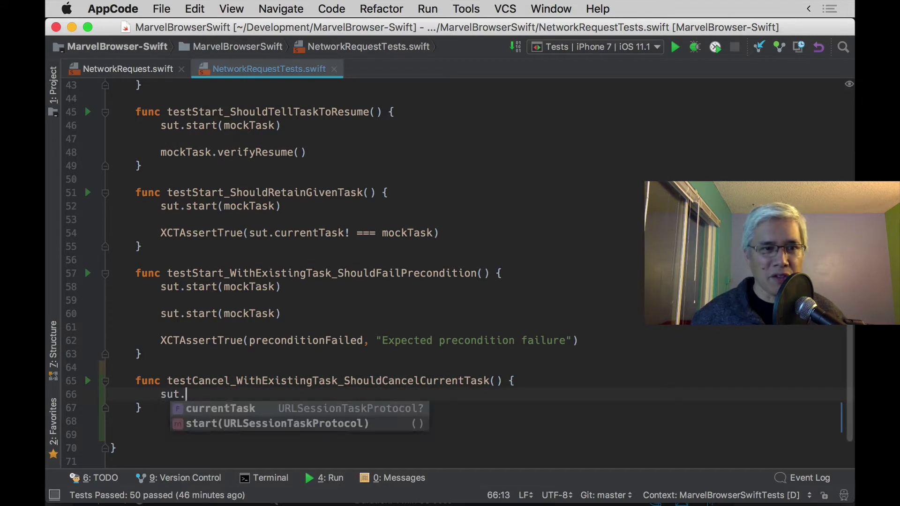
{"action": "type", "text": "s"}
- Write sut.start(mockTask) followed by sut.cancel() in the cancel test body
{"action": "key", "text": "Return"}
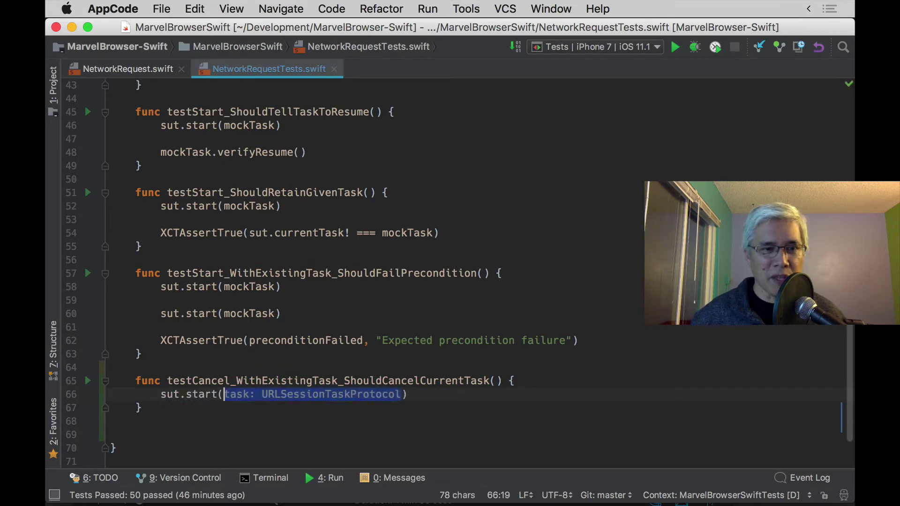
{"action": "type", "text": "mock"}
{"action": "key", "text": "Return"}
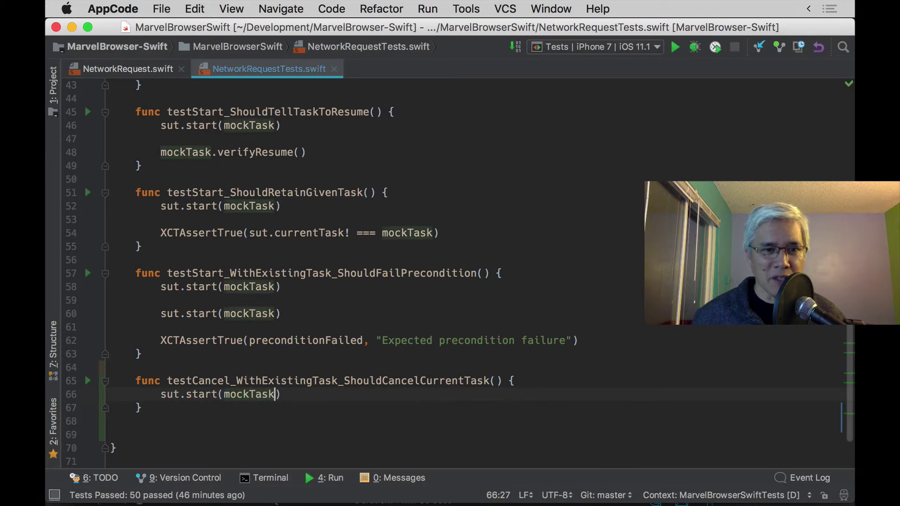
{"action": "key", "text": "Right"}
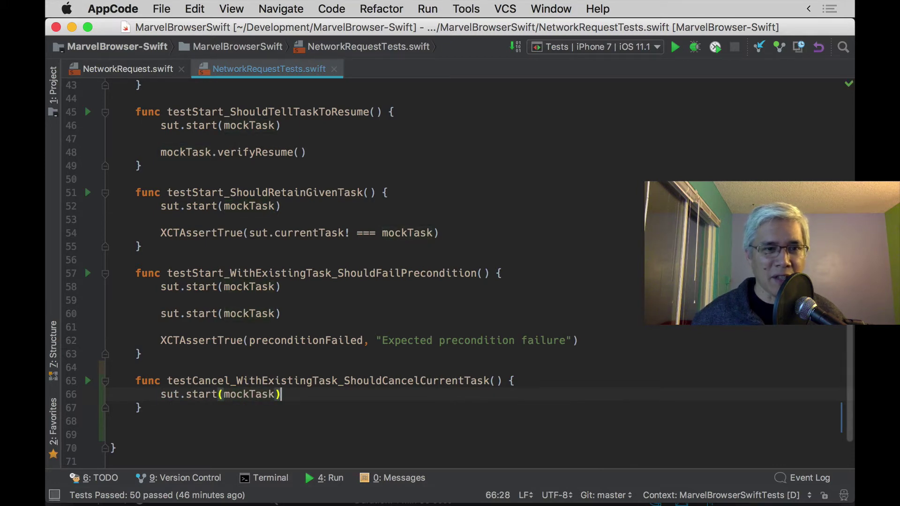
{"action": "key", "text": "Return"}
{"action": "key", "text": "Return"}
{"action": "type", "text": "sut.c"}
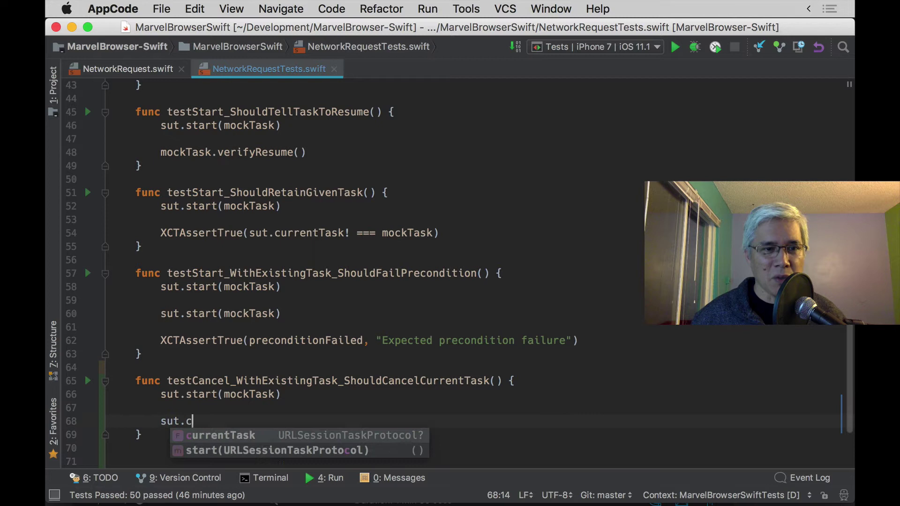
{"action": "type", "text": "ancel()"}
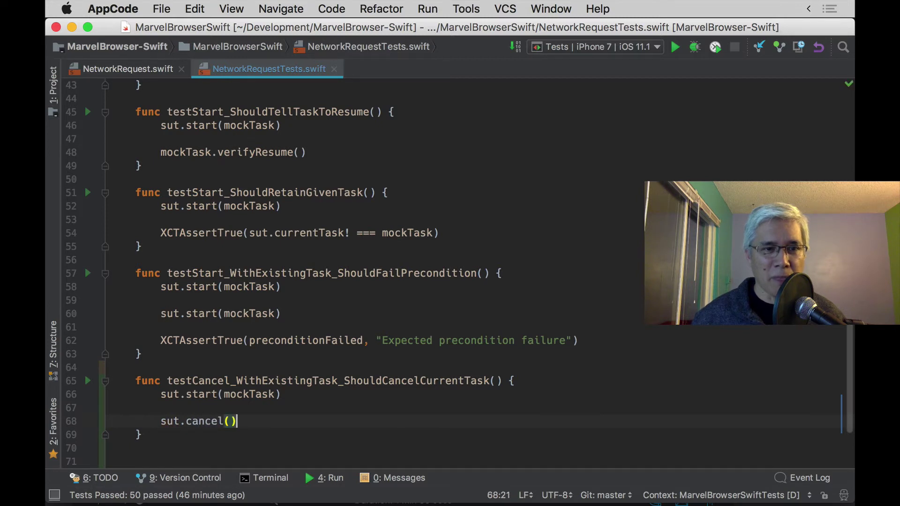
- Begin an XCTAssert line below, then undo it so no assertion remains
{"action": "key", "text": "Return"}
{"action": "key", "text": "Return"}
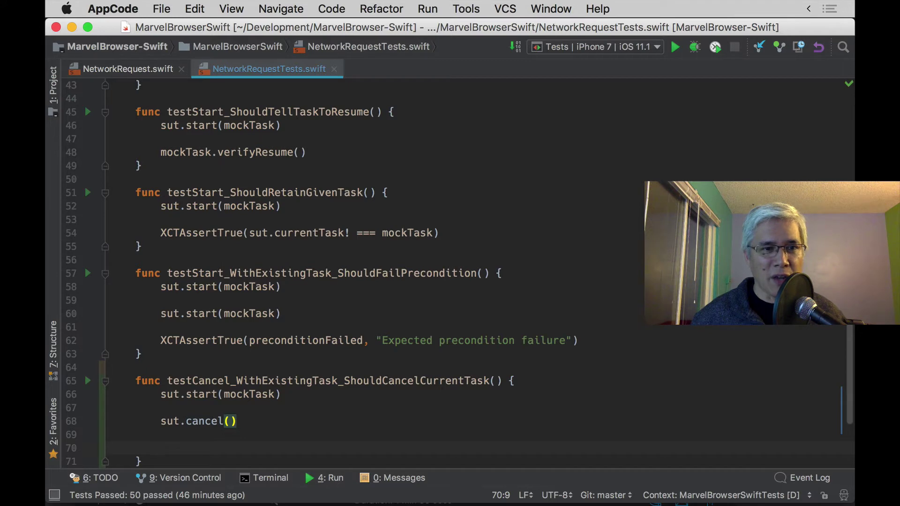
{"action": "type", "text": "XCTA"}
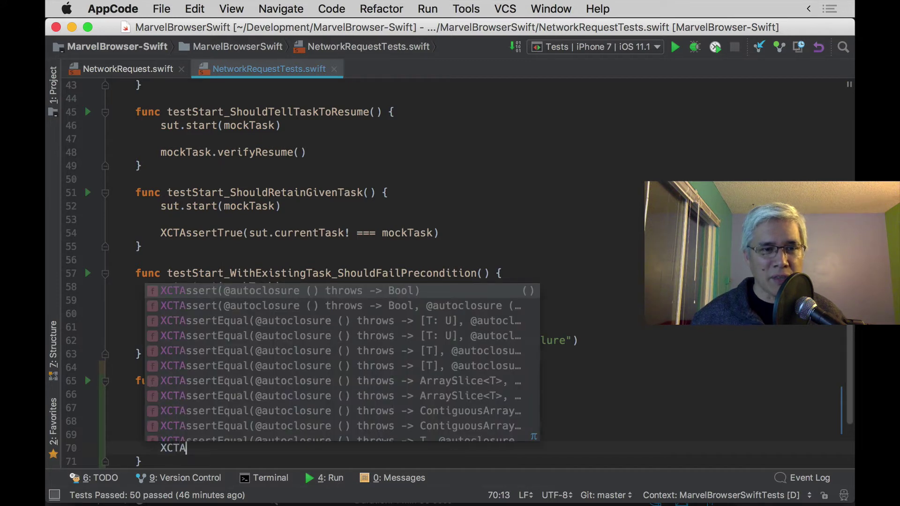
{"action": "key", "text": "Return"}
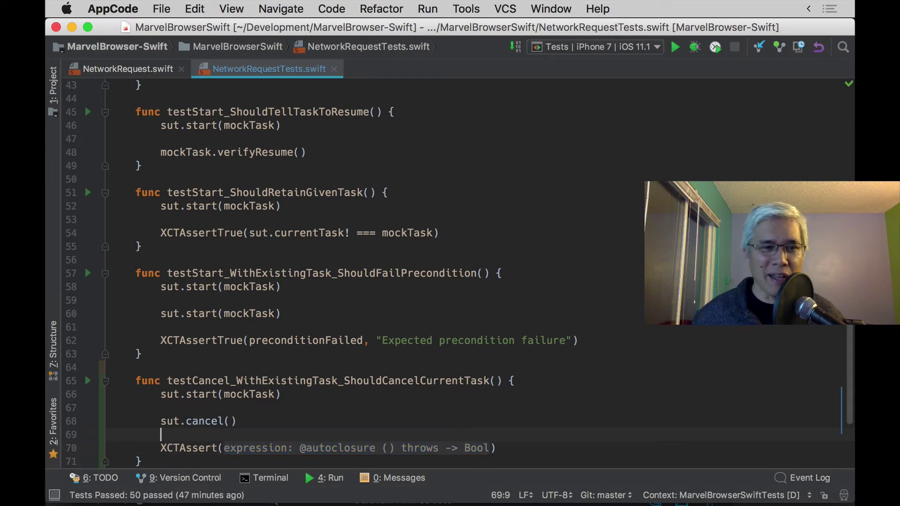
{"action": "key", "text": "super+z"}
{"action": "key", "text": "super+z"}
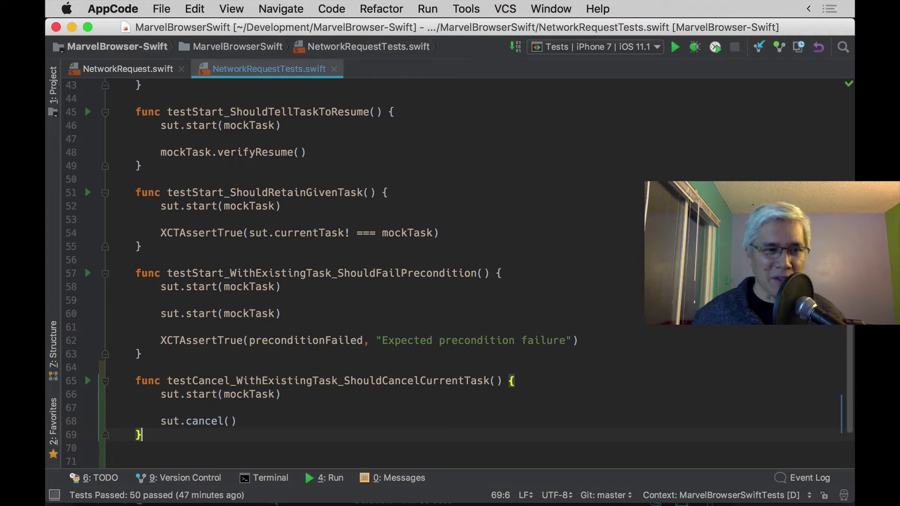
{"action": "scroll", "coordinate": [450, 267], "scroll_direction": "down", "scroll_amount": 3}
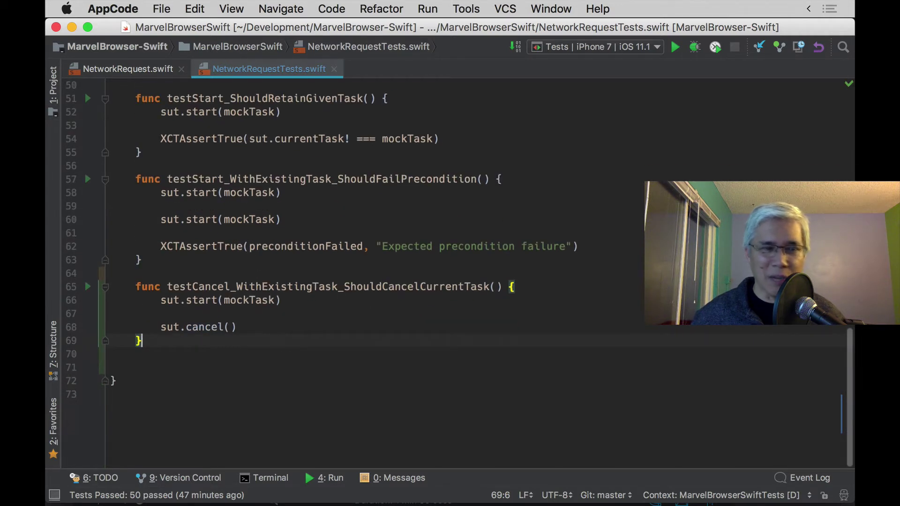
- Build to reveal the missing cancel member, then quick-fix an empty cancel() into NetworkRequest
{"action": "key", "text": "ctrl+r"}
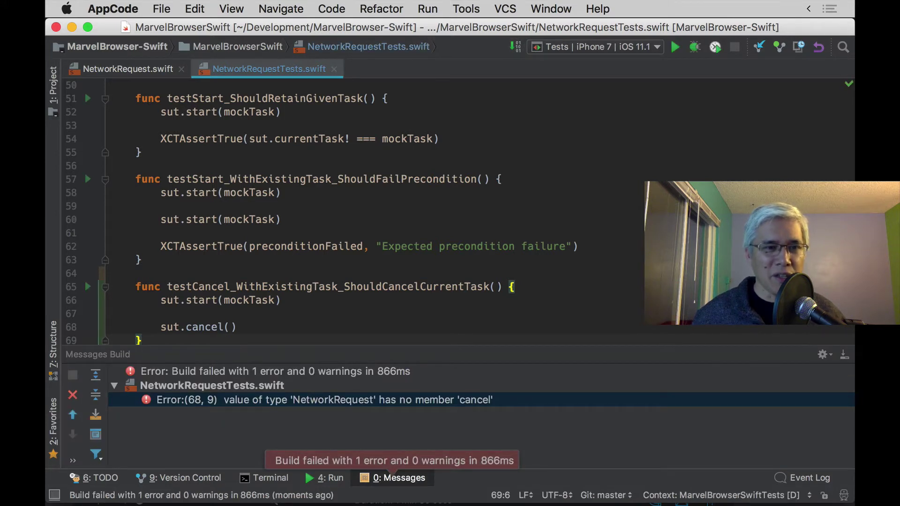
{"action": "scroll", "coordinate": [322, 211], "scroll_direction": "down", "scroll_amount": 3}
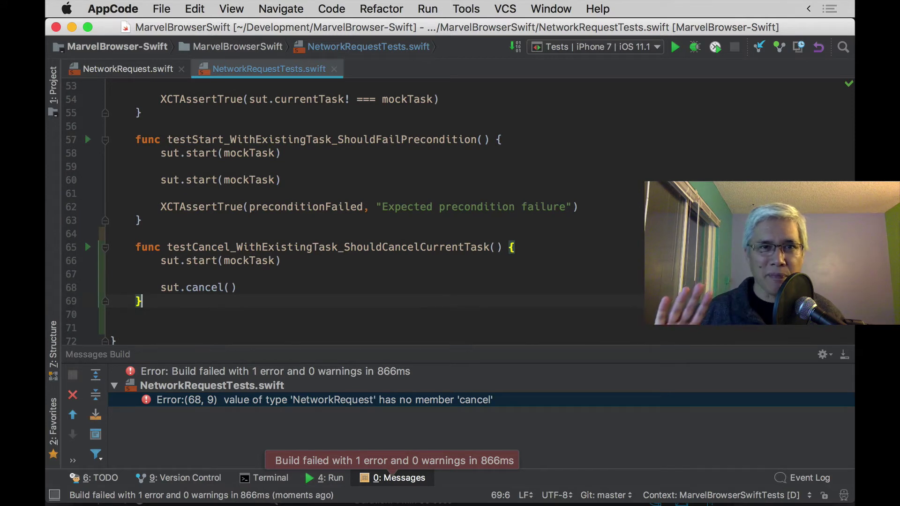
{"action": "left_click", "coordinate": [204, 287]}
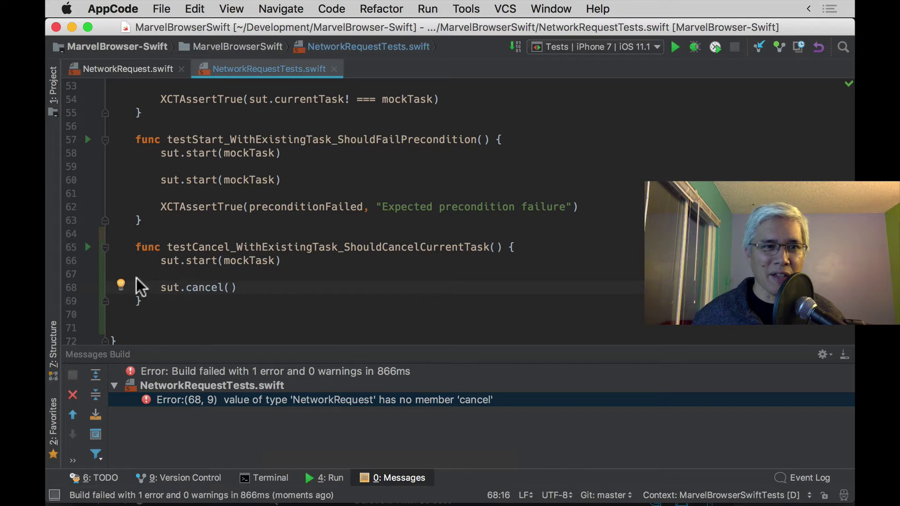
{"action": "left_click", "coordinate": [127, 285]}
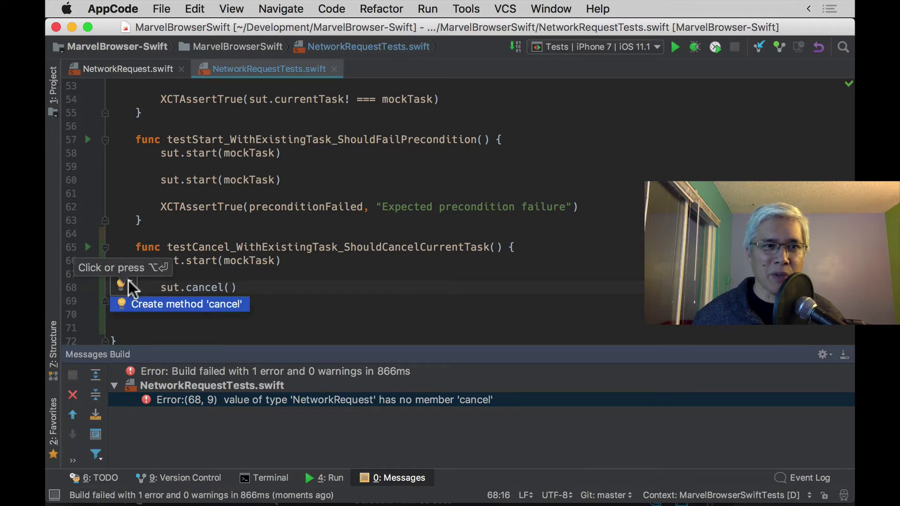
{"action": "left_click", "coordinate": [167, 306]}
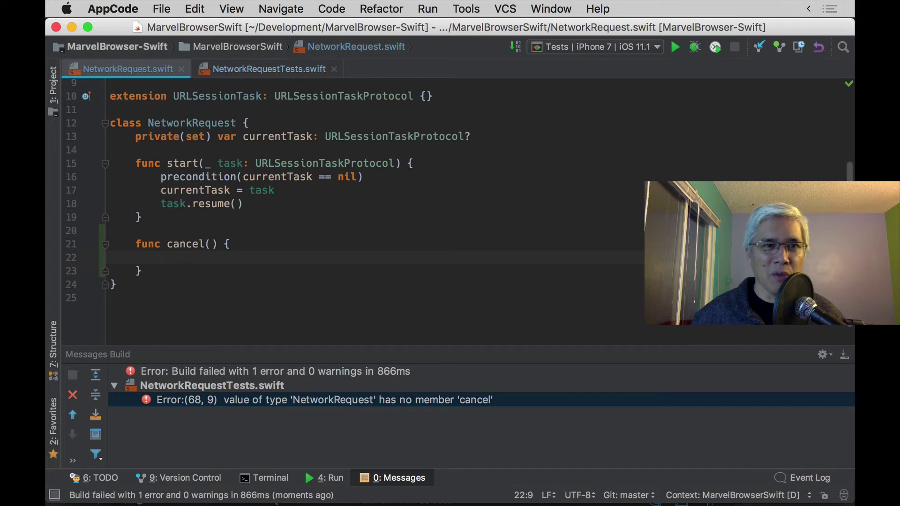
{"action": "type", "text": "cur"}
- Discard a half-written currentTask line in cancel() and return to NetworkRequestTests.swift
{"action": "key", "text": "Return"}
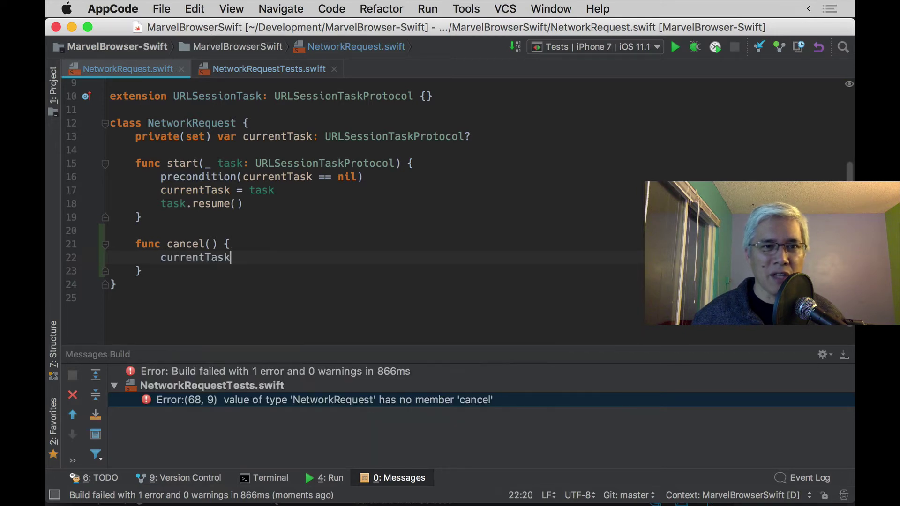
{"action": "type", "text": ".c"}
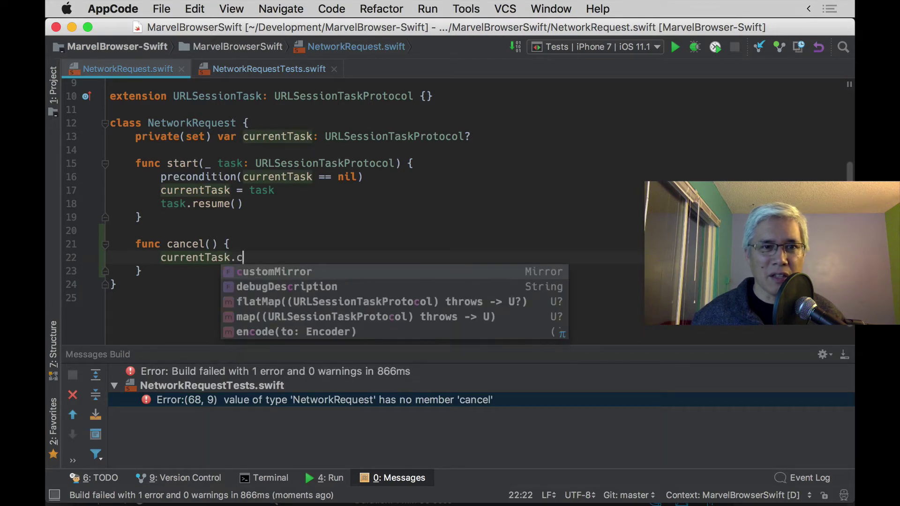
{"action": "type", "text": "an"}
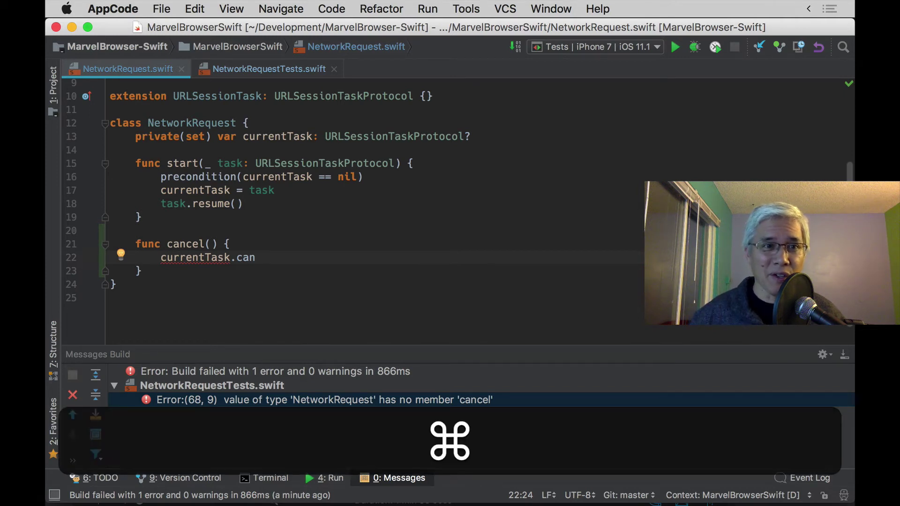
{"action": "key", "text": "super+BackSpace"}
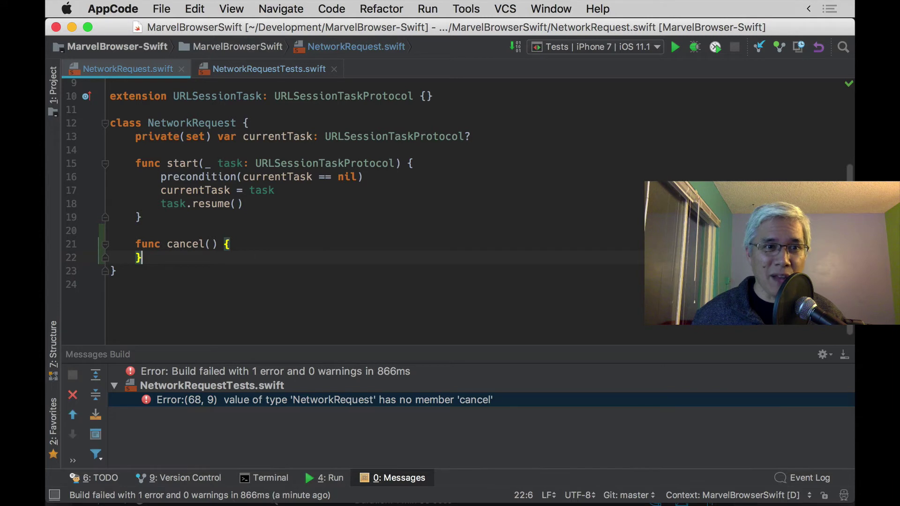
{"action": "key", "text": "ctrl+Tab"}
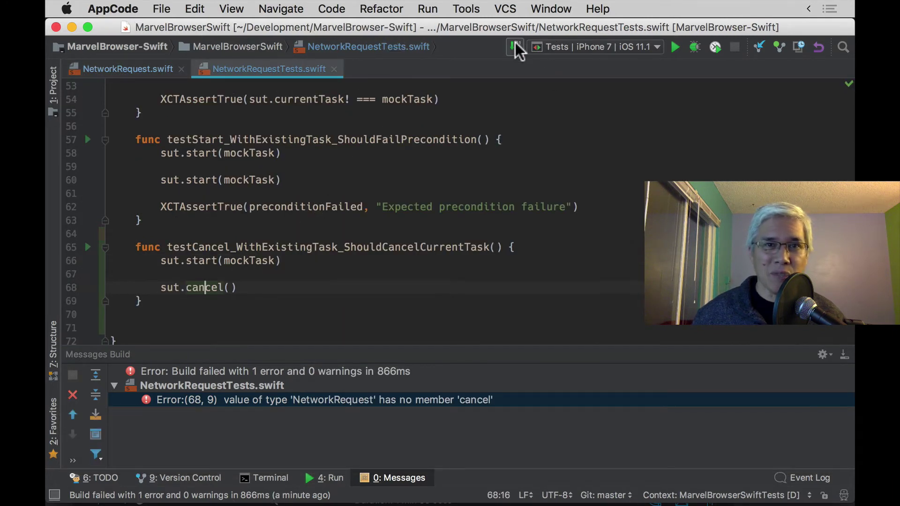
- Rerun the Tests configuration so that all 51 tests pass
{"action": "left_click", "coordinate": [672, 49]}
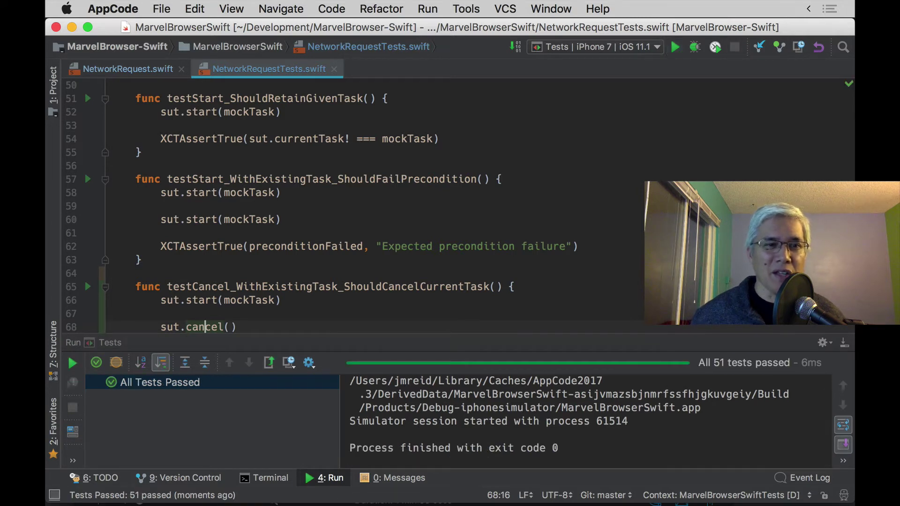
{"action": "scroll", "coordinate": [352, 205], "scroll_direction": "down", "scroll_amount": 2}
{"action": "scroll", "coordinate": [352, 204], "scroll_direction": "down", "scroll_amount": 3}
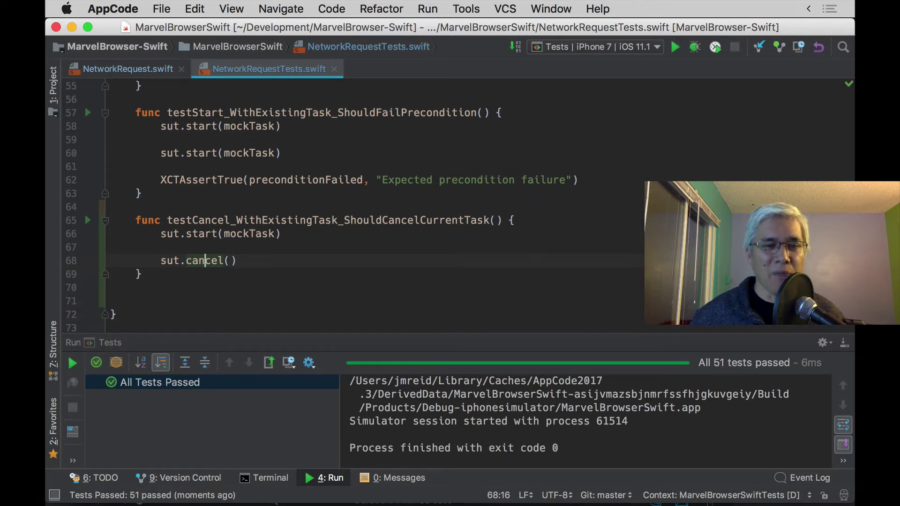
- Hide the test results and add mockTask.verifyCancel() below sut.cancel()
{"action": "key", "text": "shift+Escape"}
{"action": "key", "text": "End"}
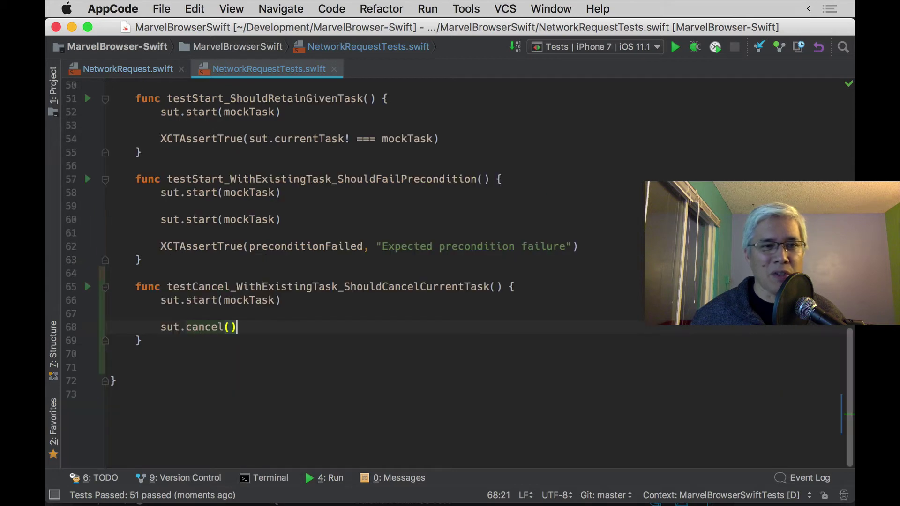
{"action": "key", "text": "Return"}
{"action": "key", "text": "Return"}
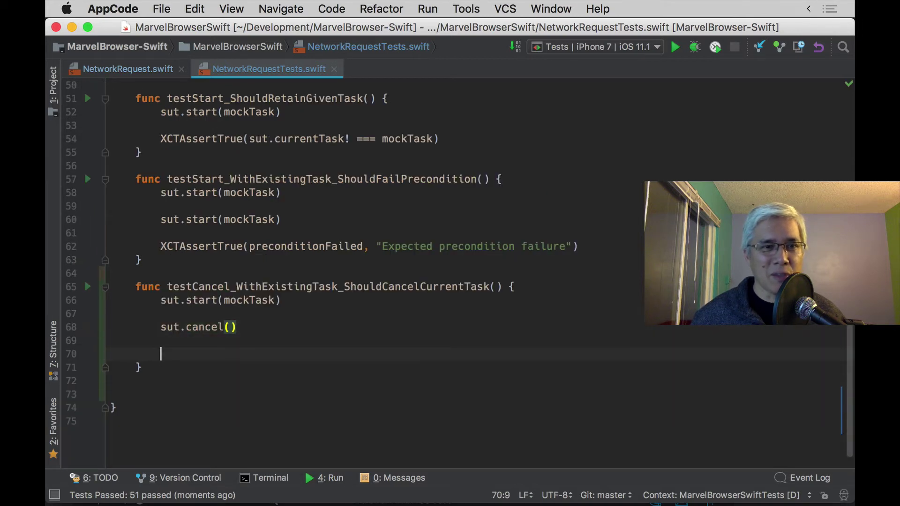
{"action": "scroll", "coordinate": [460, 267], "scroll_direction": "up", "scroll_amount": 2}
{"action": "type", "text": "sut."}
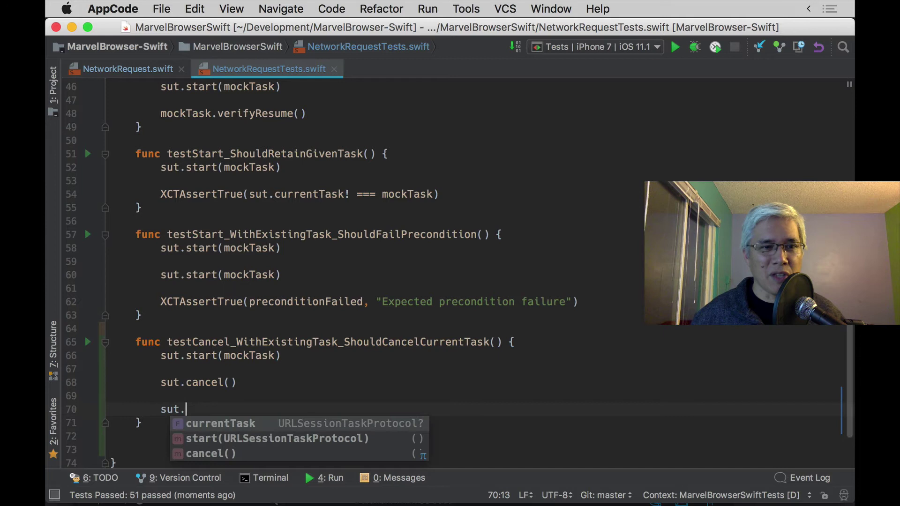
{"action": "type", "text": "v"}
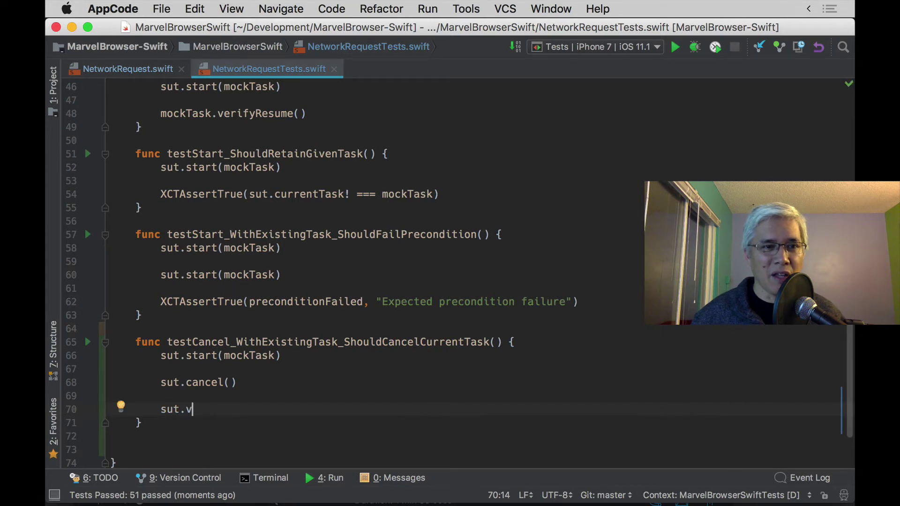
{"action": "key", "text": "BackSpace"}
{"action": "key", "text": "BackSpace"}
{"action": "key", "text": "BackSpace"}
{"action": "key", "text": "BackSpace"}
{"action": "key", "text": "BackSpace"}
{"action": "type", "text": "mo"}
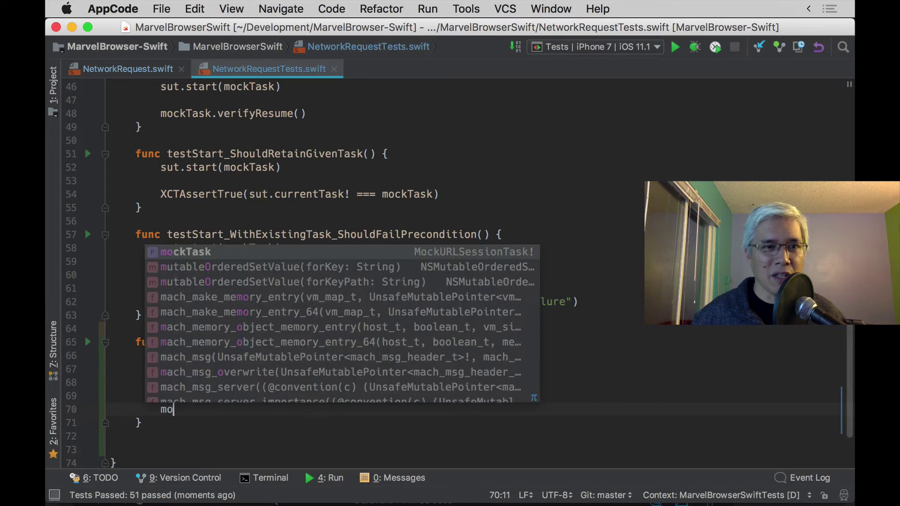
{"action": "key", "text": "Return"}
{"action": "type", "text": "."}
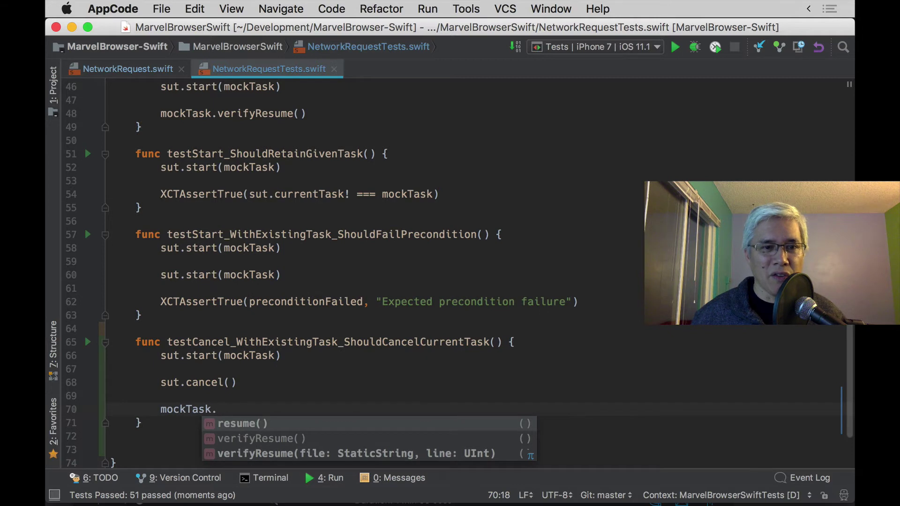
{"action": "type", "text": "very"}
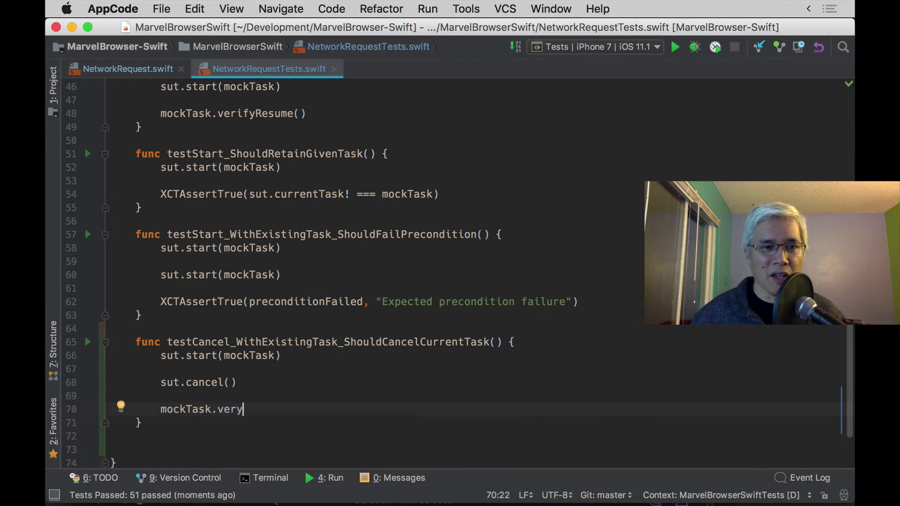
{"action": "key", "text": "BackSpace"}
{"action": "type", "text": "ifyCancel"}
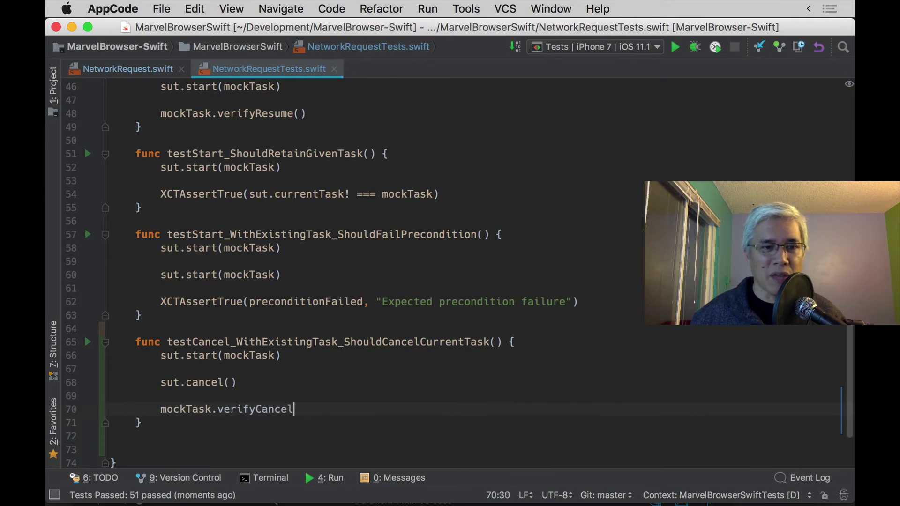
{"action": "type", "text": "()"}
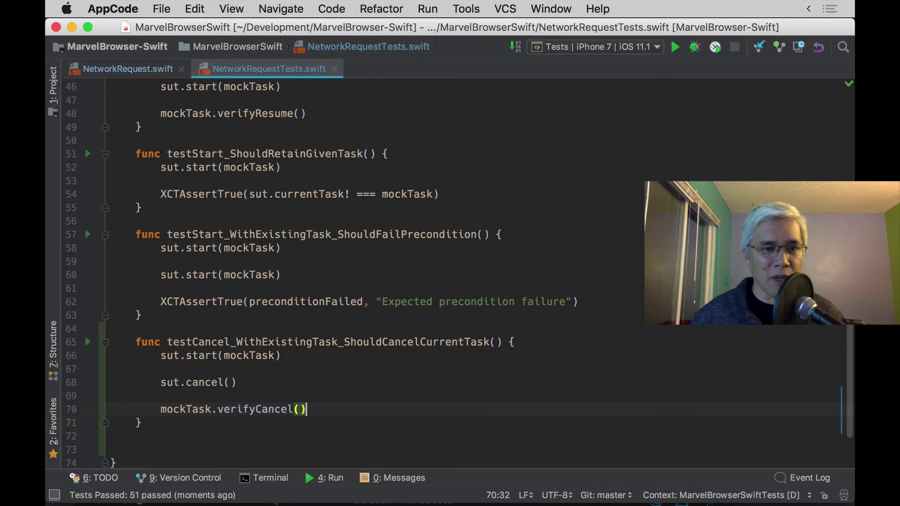
- Generate an empty verifyCancel() method in the mock task class
{"action": "key", "text": "Left"}
{"action": "key", "text": "Left"}
{"action": "key", "text": "Left"}
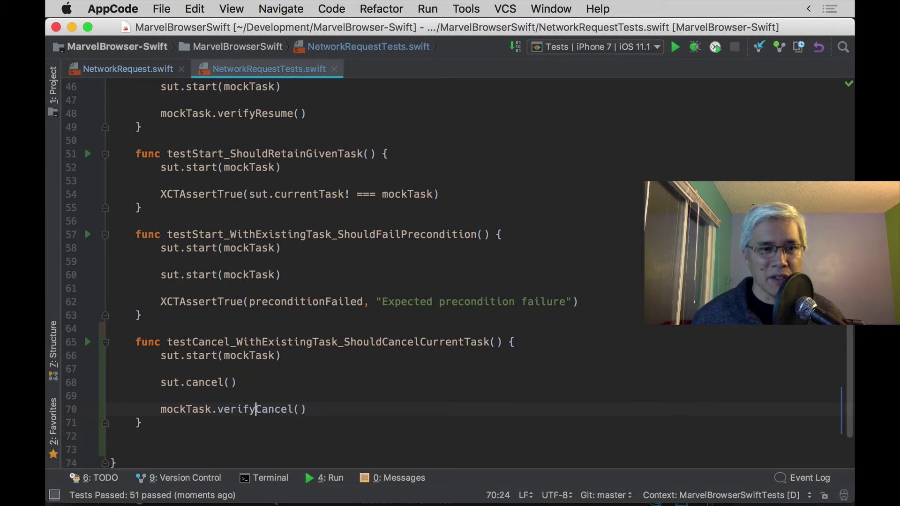
{"action": "key", "text": "alt+Return"}
{"action": "key", "text": "Return"}
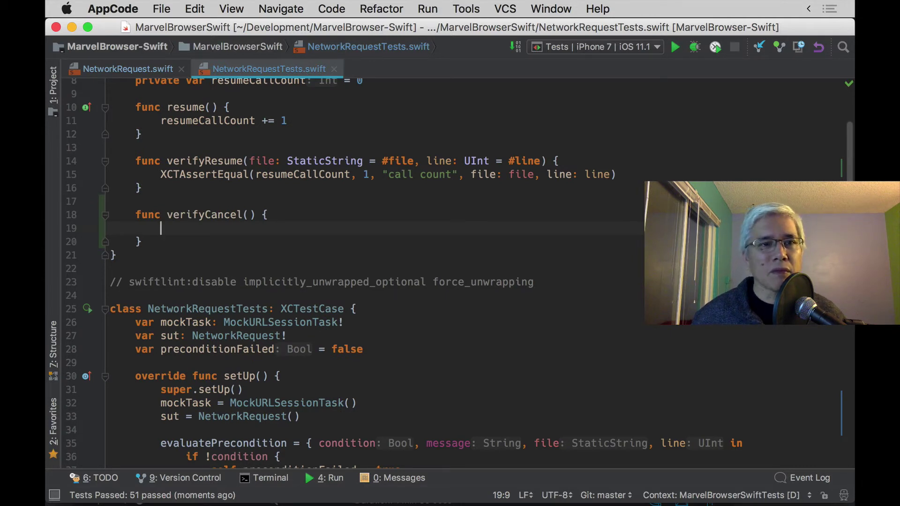
- Copy the resumeCallCount assertion from verifyResume into verifyCancel()
{"action": "triple_click", "coordinate": [217, 175]}
{"action": "key", "text": "super+c"}
{"action": "left_click", "coordinate": [231, 214]}
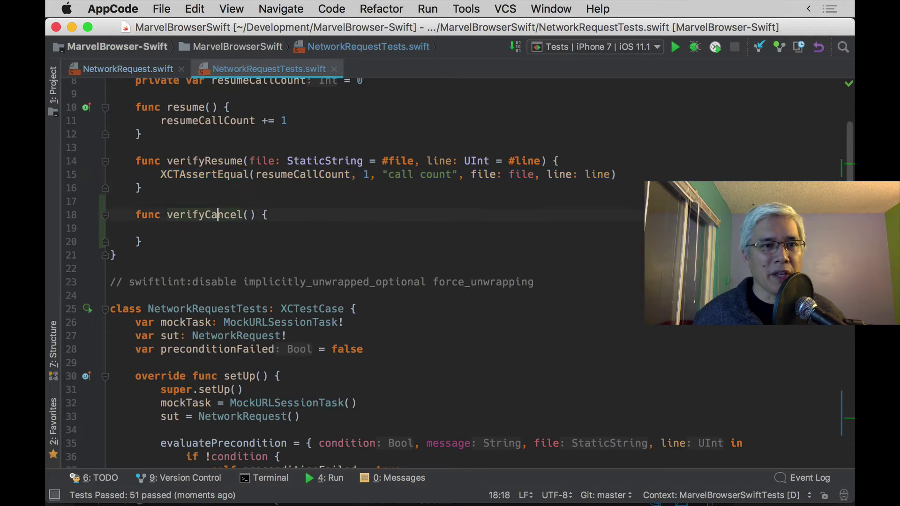
{"action": "key", "text": "Down"}
{"action": "key", "text": "super+v"}
{"action": "key", "text": "BackSpace"}
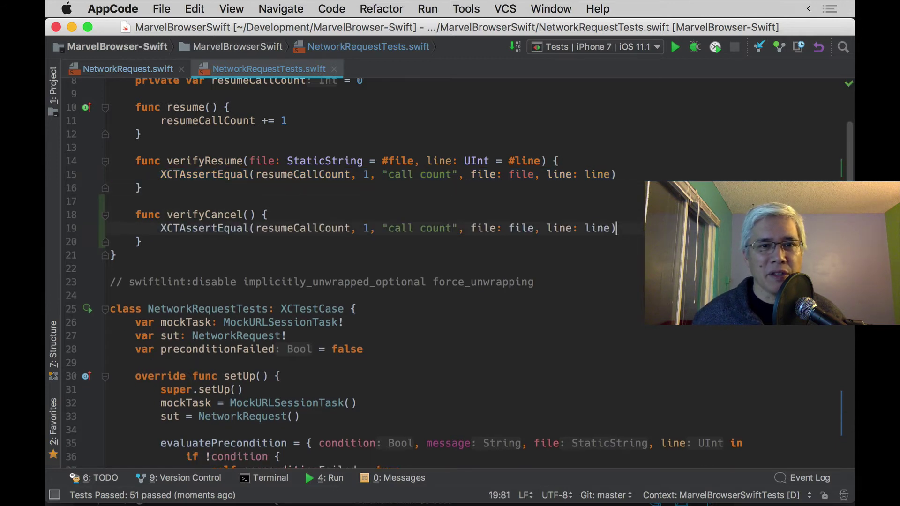
- Rename the pasted counter from resumeCallCount to cancelCallCount
{"action": "key", "text": "alt+Left"}
{"action": "key", "text": "alt+Left"}
{"action": "key", "text": "alt+Left"}
{"action": "key", "text": "alt+Left"}
{"action": "key", "text": "alt+Left"}
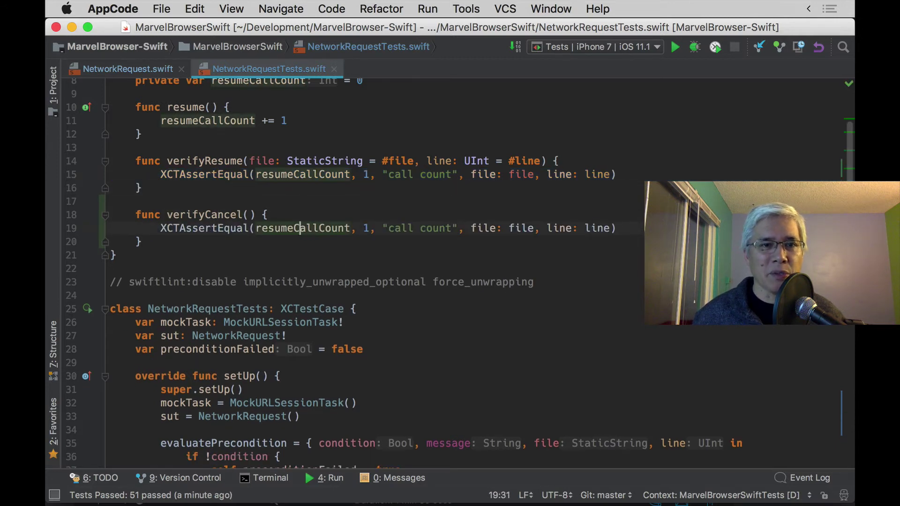
{"action": "key", "text": "Left"}
{"action": "key", "text": "alt+BackSpace"}
{"action": "type", "text": "can"}
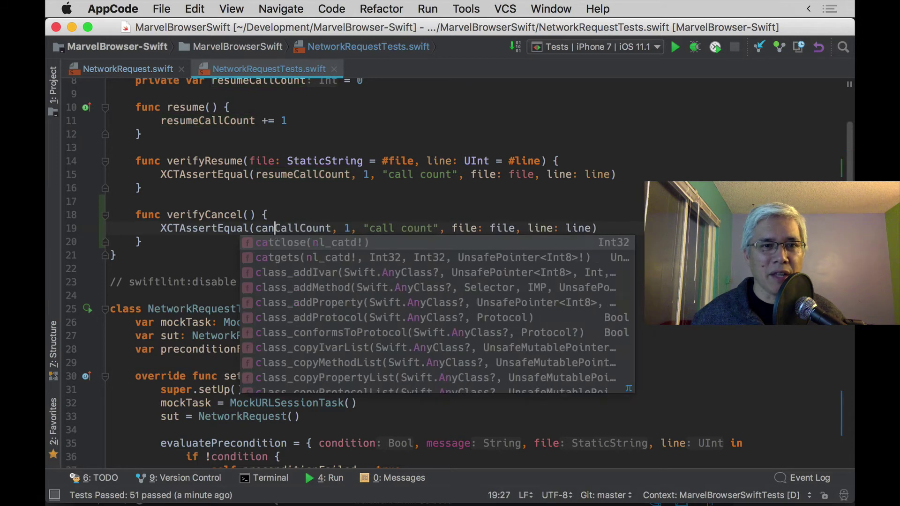
{"action": "type", "text": "cel"}
{"action": "key", "text": "Escape"}
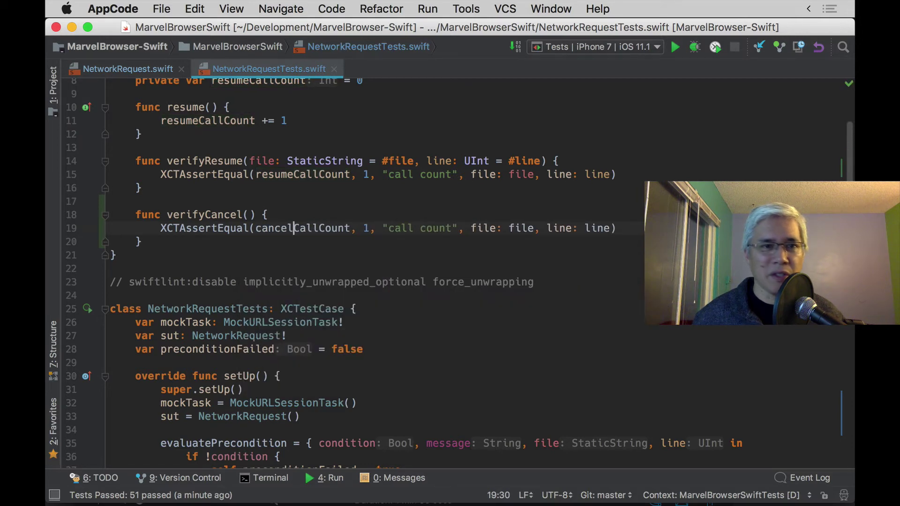
- Create a private var cancelCallCount property initialised to 0, then return to testCancel
{"action": "key", "text": "alt+Return"}
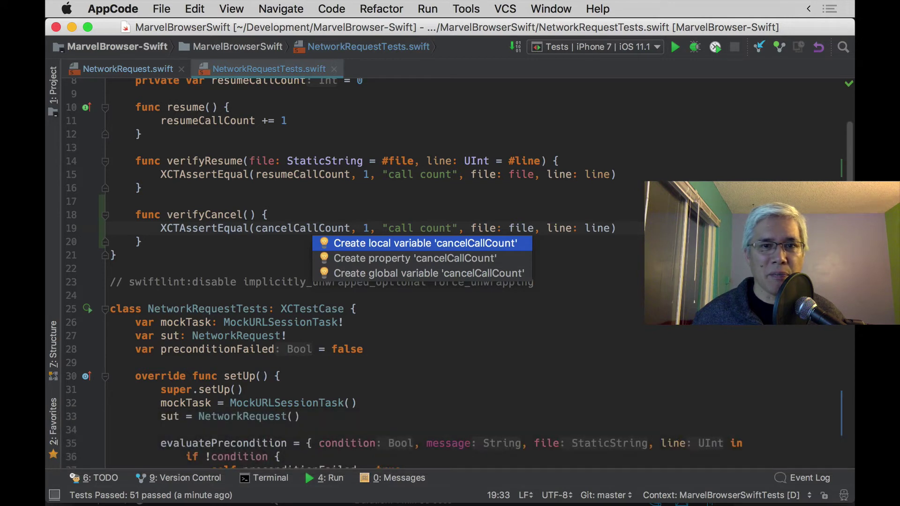
{"action": "key", "text": "Down"}
{"action": "key", "text": "Return"}
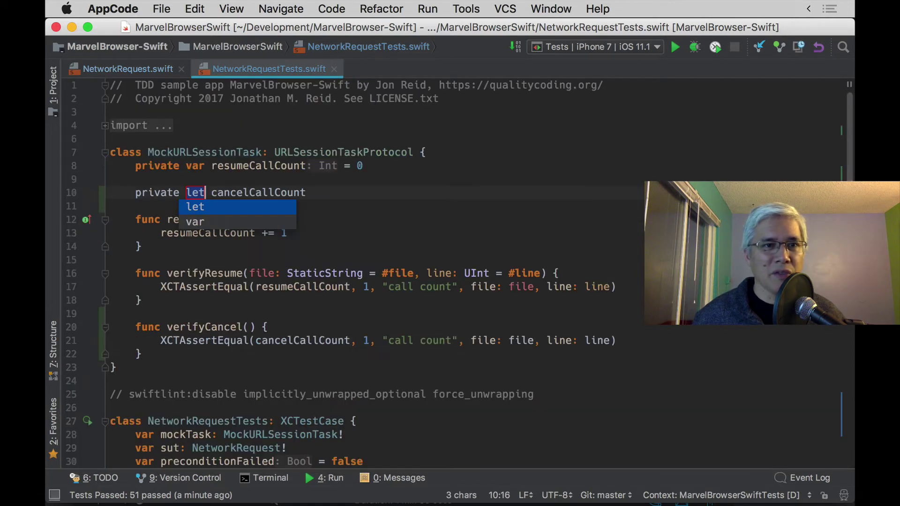
{"action": "key", "text": "Down"}
{"action": "key", "text": "Return"}
{"action": "key", "text": "Return"}
{"action": "key", "text": "Return"}
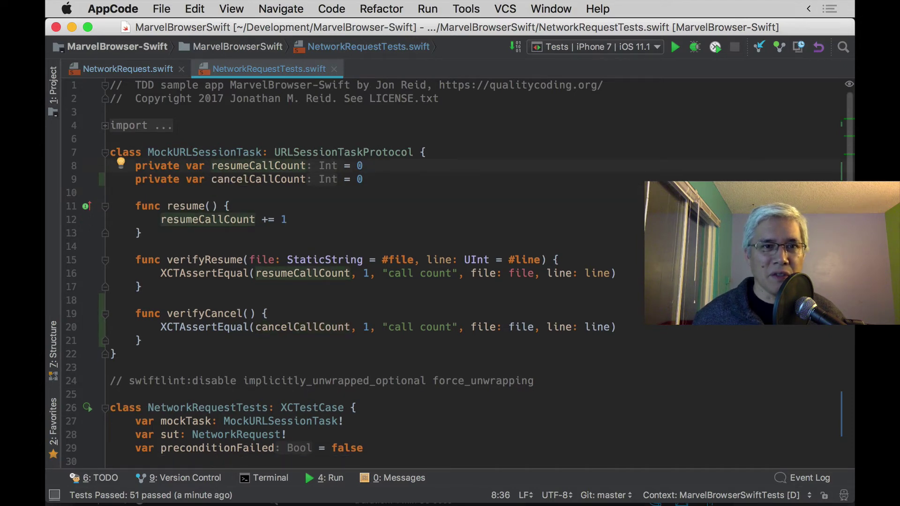
{"action": "key", "text": "super+bracketleft"}
{"action": "key", "text": "super+bracketleft"}
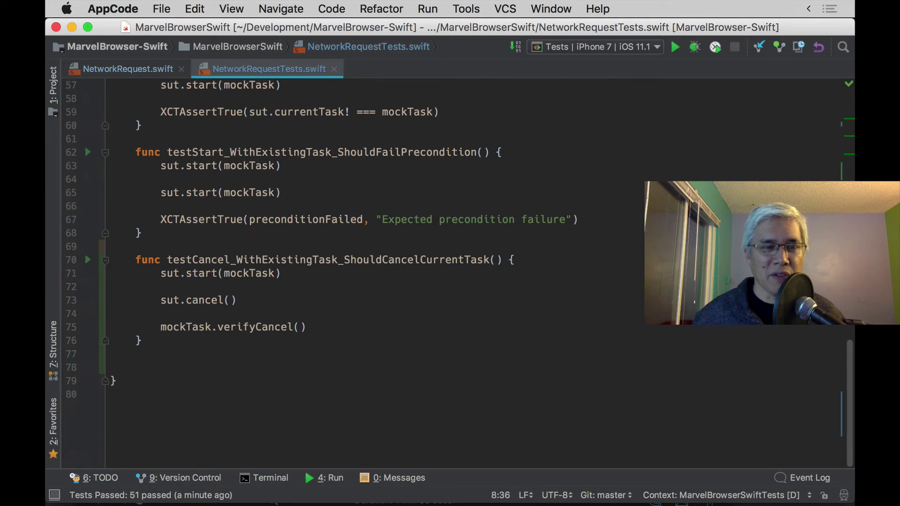
- Give verifyCancel() verifyResume's file and line parameters and rerun; only testCancel fails
{"action": "key", "text": "ctrl+r"}
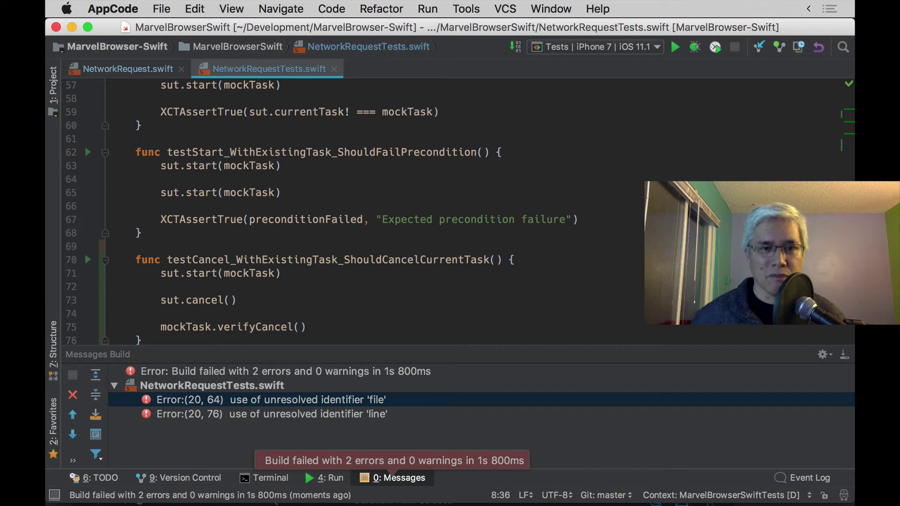
{"action": "key", "text": "Return"}
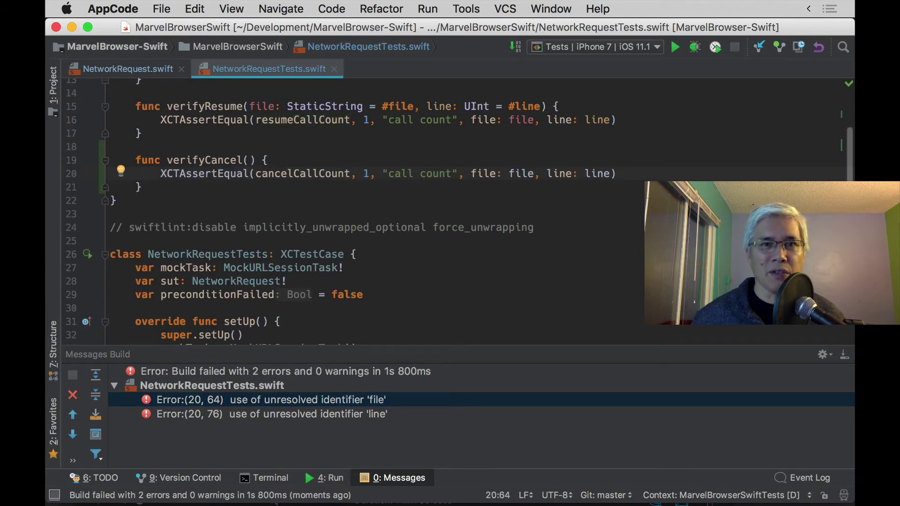
{"action": "left_click_drag", "start_coordinate": [248, 107], "coordinate": [542, 106]}
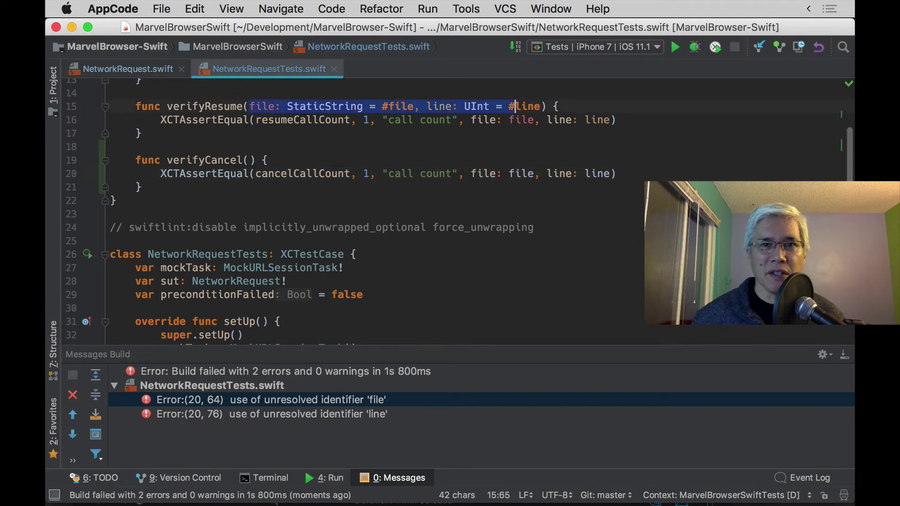
{"action": "key", "text": "ctrl+c"}
{"action": "key", "text": "Down"}
{"action": "key", "text": "Down"}
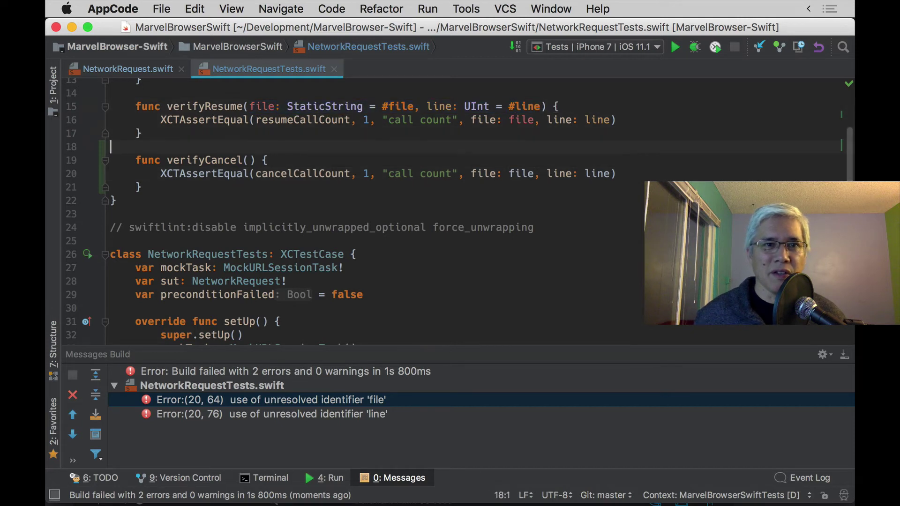
{"action": "key", "text": "Down"}
{"action": "key", "text": "Down"}
{"action": "key", "text": "Left"}
{"action": "key", "text": "Left"}
{"action": "key", "text": "Left"}
{"action": "key", "text": "ctrl+v"}
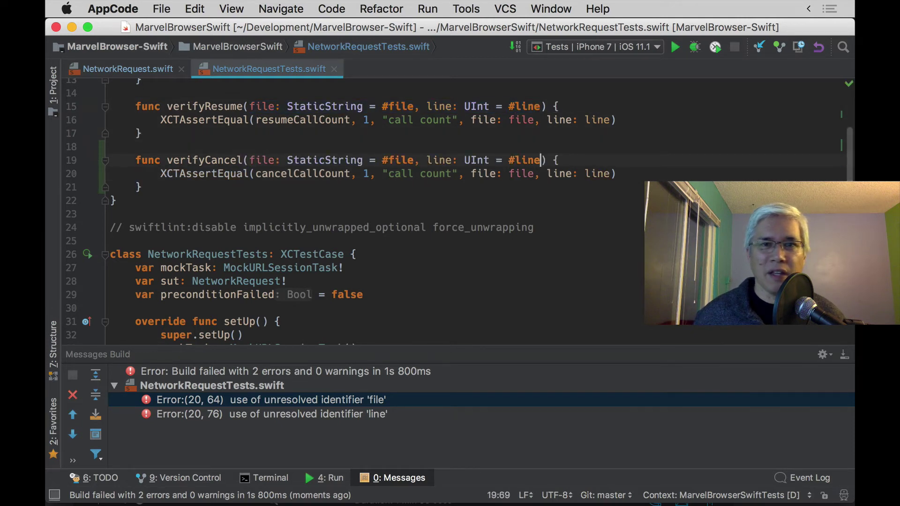
{"action": "key", "text": "ctrl+r"}
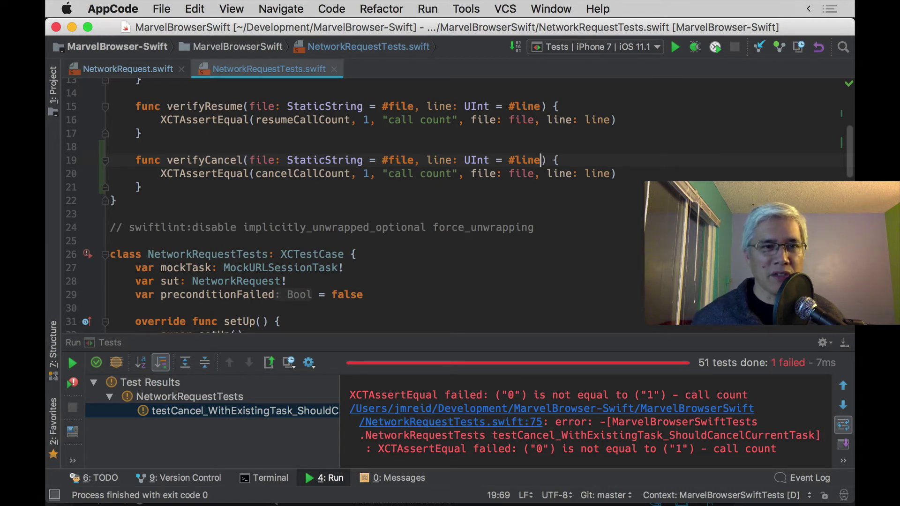
- Hide the test results and jump to the mock's verifyCancel() declaration
{"action": "key", "text": "super+4"}
{"action": "scroll", "coordinate": [450, 274], "scroll_direction": "down", "scroll_amount": 10}
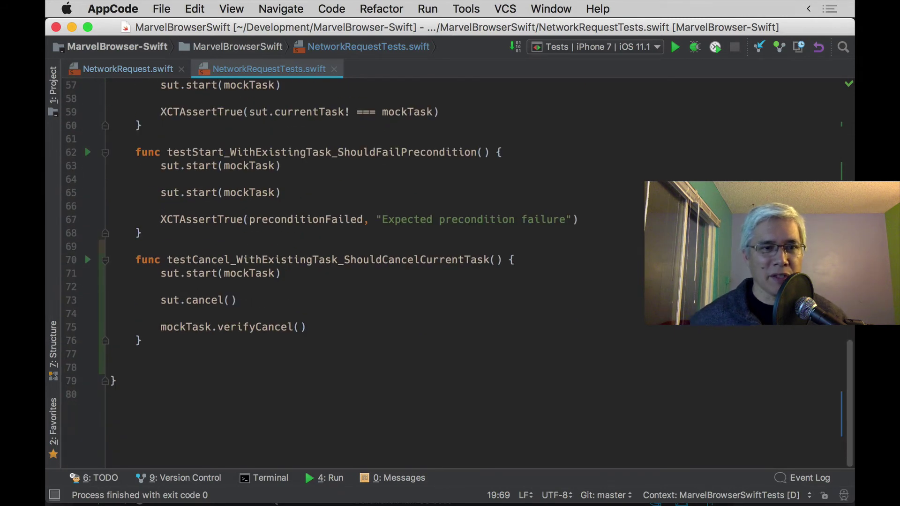
{"action": "left_click", "coordinate": [256, 327], "text": "super"}
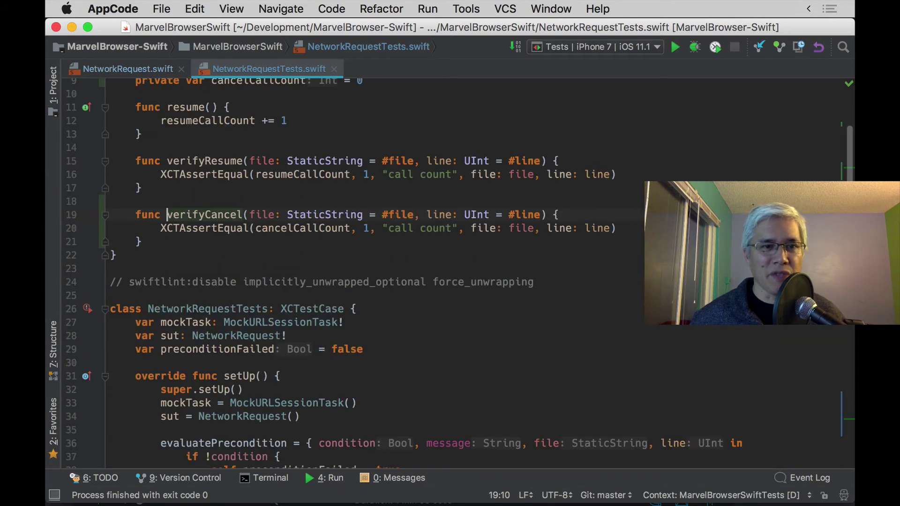
- In NetworkRequest.swift, abandon a task call in cancel() and inspect URLSessionTaskProtocol
{"action": "left_click", "coordinate": [299, 228]}
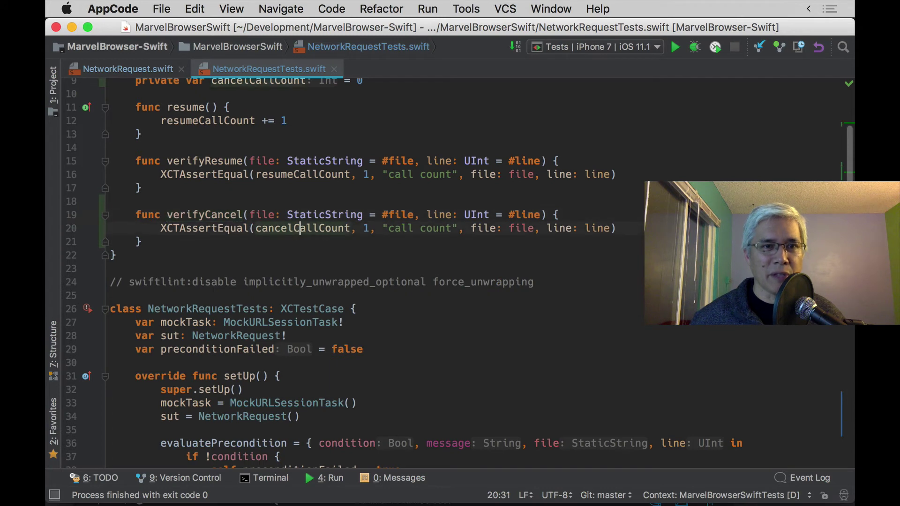
{"action": "scroll", "coordinate": [300, 274], "scroll_direction": "up", "scroll_amount": 5}
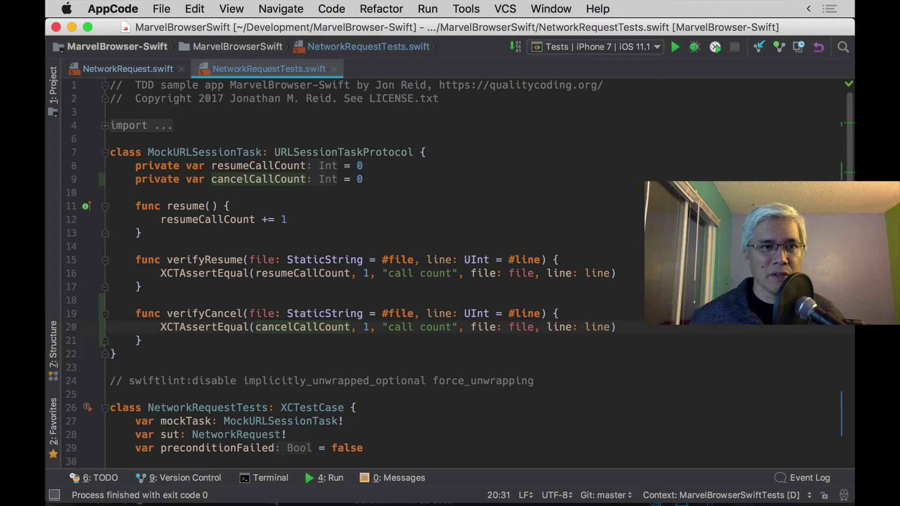
{"action": "key", "text": "ctrl+Tab"}
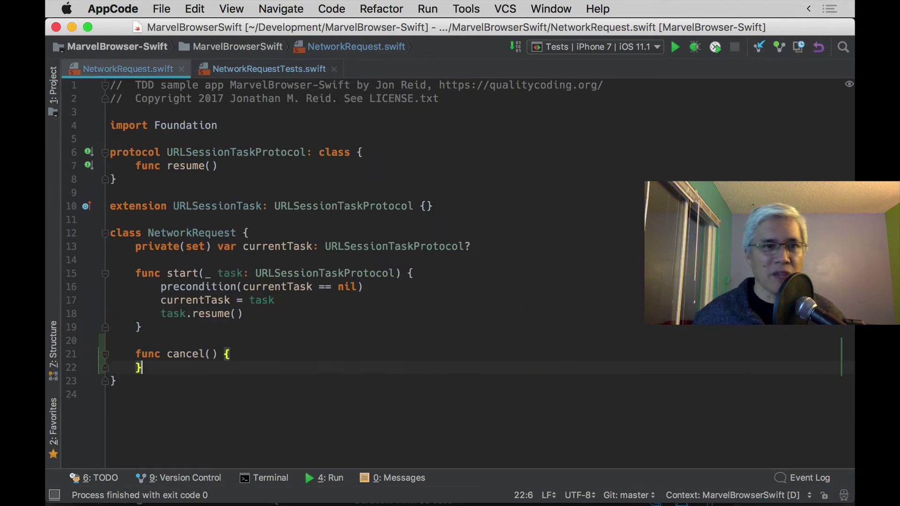
{"action": "key", "text": "Up"}
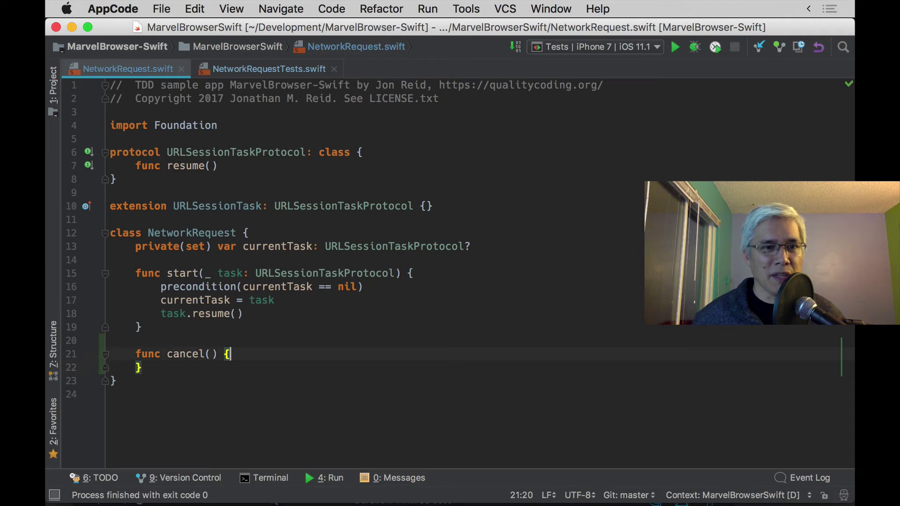
{"action": "key", "text": "Return"}
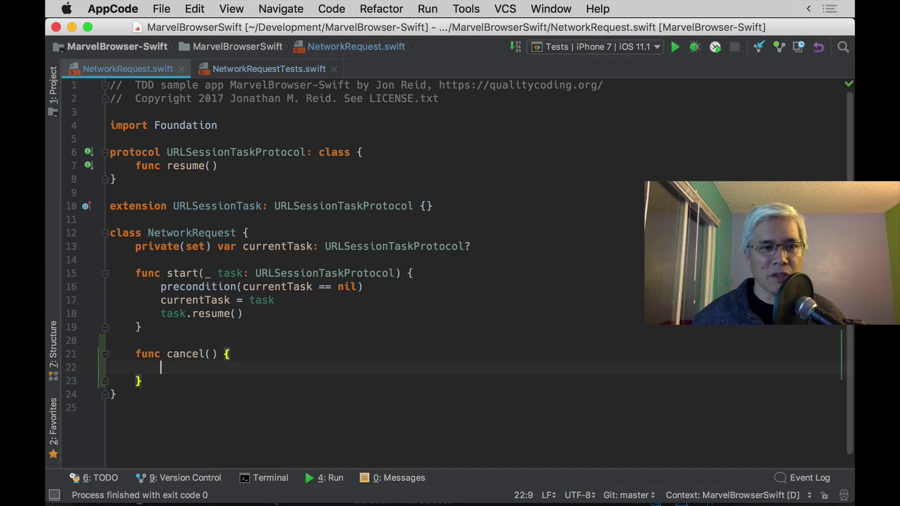
{"action": "type", "text": "t"}
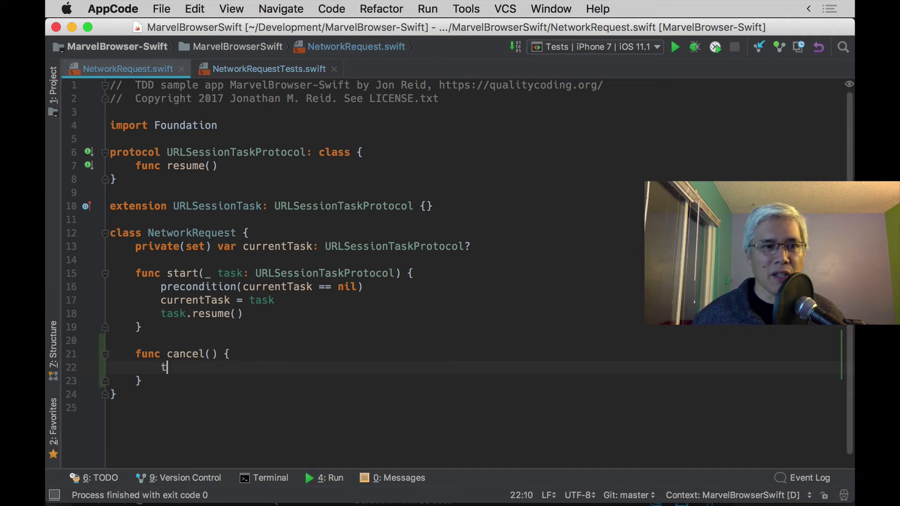
{"action": "type", "text": "ask.c"}
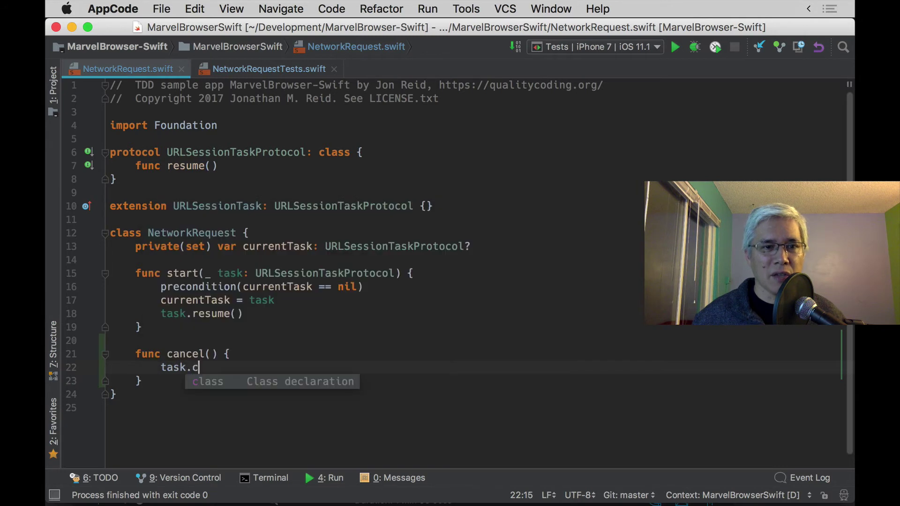
{"action": "key", "text": "Escape"}
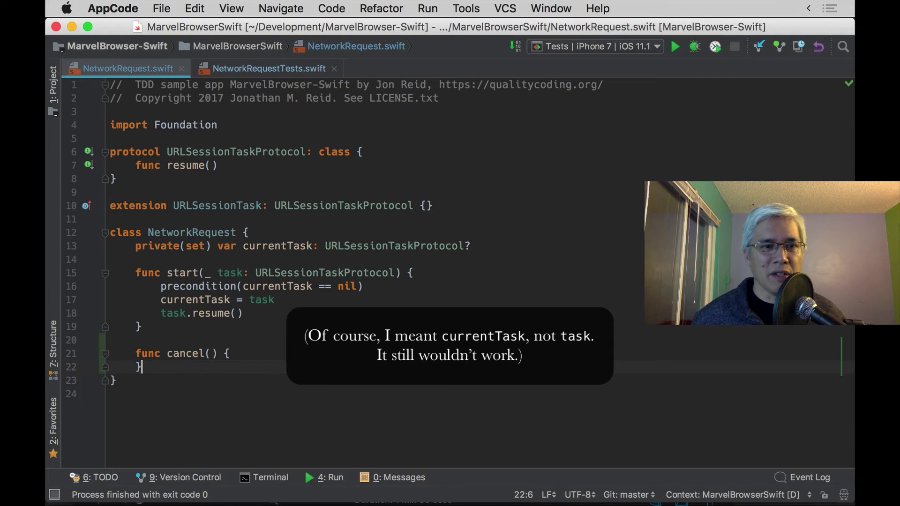
{"action": "left_click", "coordinate": [261, 300], "text": "super"}
{"action": "mouse_move", "coordinate": [325, 273]}
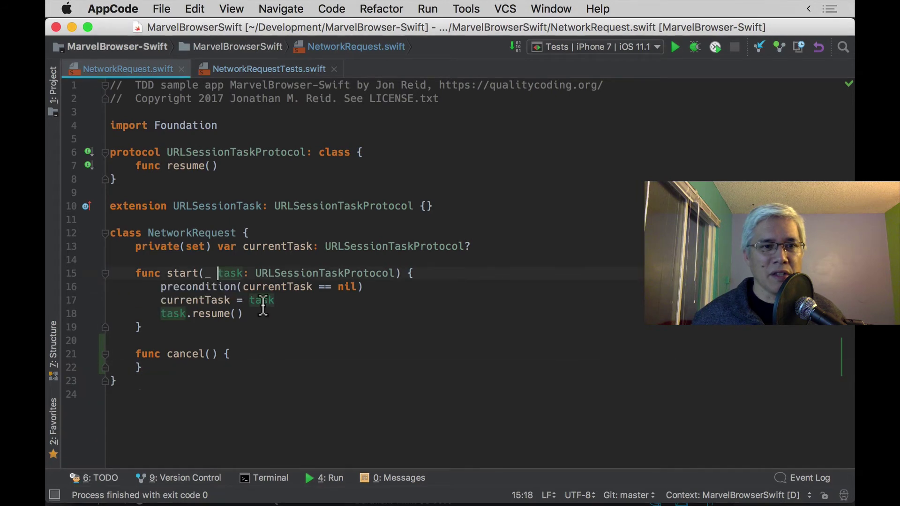
- Navigate from URLSessionTaskProtocol to Foundation's URLSessionTask declaration
{"action": "left_click", "coordinate": [313, 280]}
{"action": "left_click", "coordinate": [313, 279], "text": "super"}
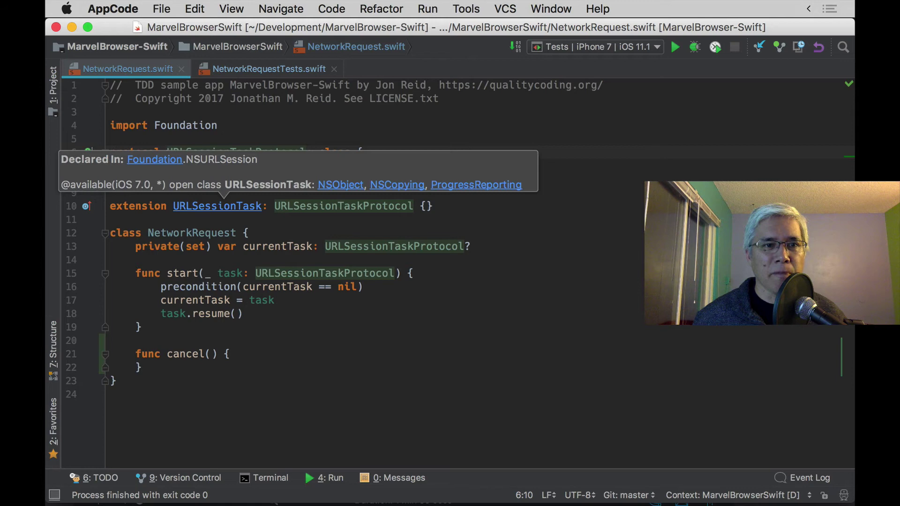
{"action": "left_click", "coordinate": [218, 205], "text": "super"}
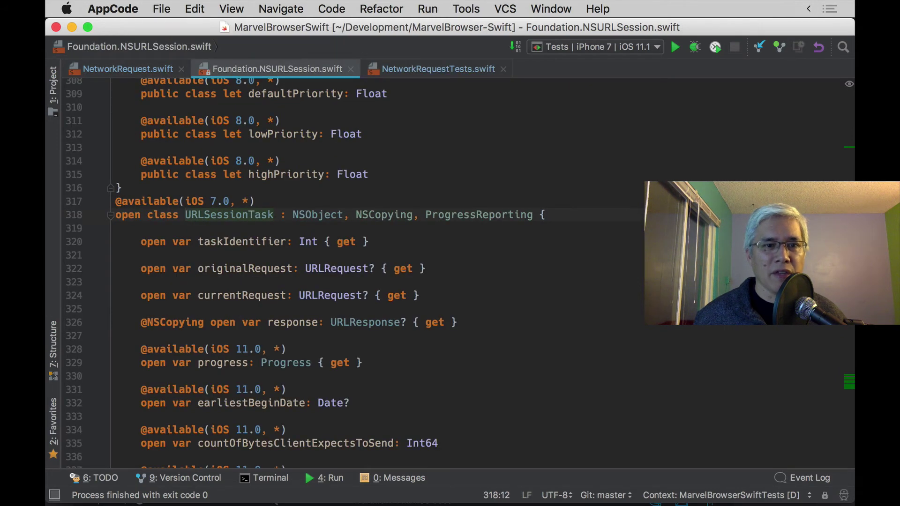
- Find and copy URLSessionTask's open func cancel() line, then return to NetworkRequest.swift
{"action": "key", "text": "super+f"}
{"action": "type", "text": "cancel"}
{"action": "key", "text": "Escape"}
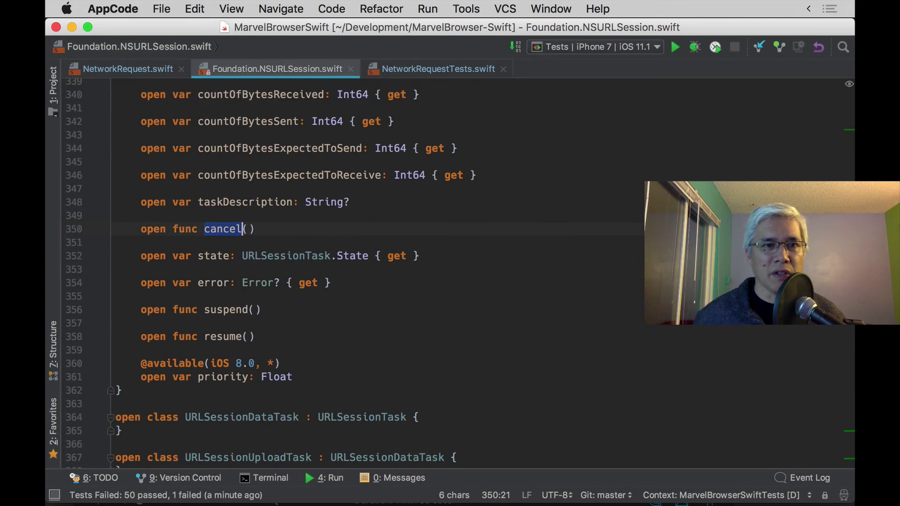
{"action": "key", "text": "Home"}
{"action": "key", "text": "shift+Down"}
{"action": "key", "text": "ctrl+Tab"}
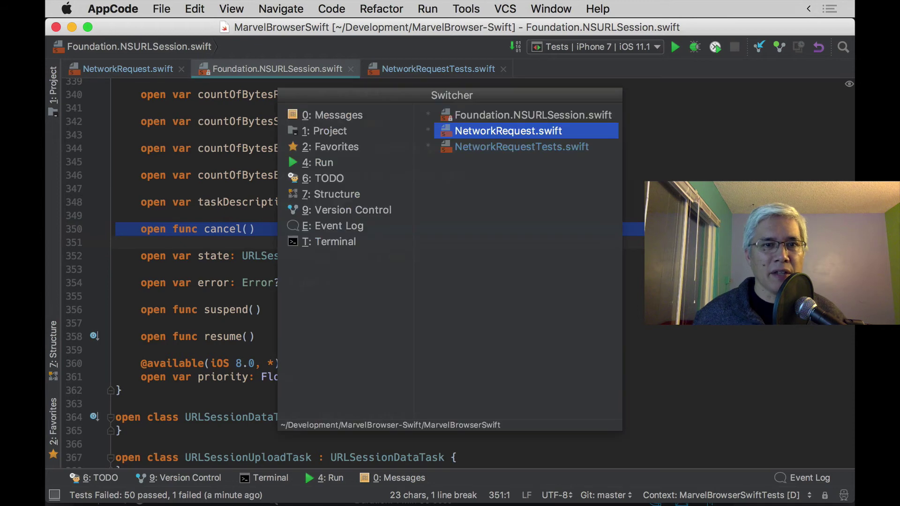
- Paste the copied cancel() declaration into URLSessionTaskProtocol below resume()
{"action": "key", "text": "Up"}
{"action": "key", "text": "Up"}
{"action": "key", "text": "Up"}
{"action": "key", "text": "End"}
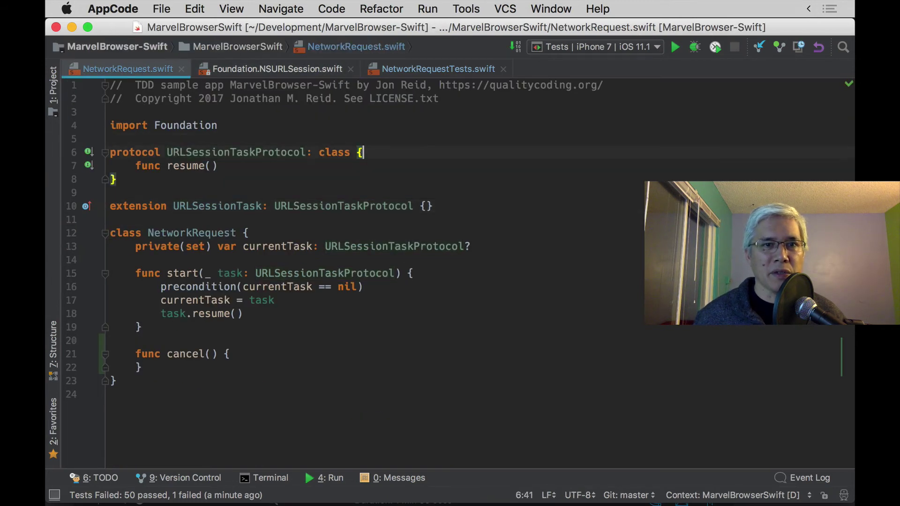
{"action": "key", "text": "Down"}
{"action": "key", "text": "Down"}
{"action": "key", "text": "Home"}
{"action": "key", "text": "super+v"}
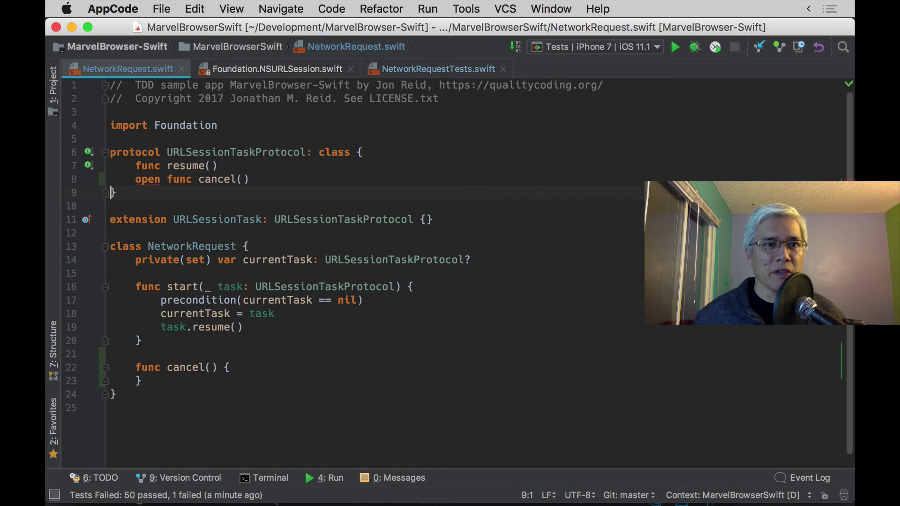
- Remove the 'open' modifier from the pasted cancel() declaration
{"action": "key", "text": "Up"}
{"action": "key", "text": "Home"}
{"action": "key", "text": "alt+shift+Right"}
{"action": "key", "text": "Delete"}
{"action": "key", "text": "Delete"}
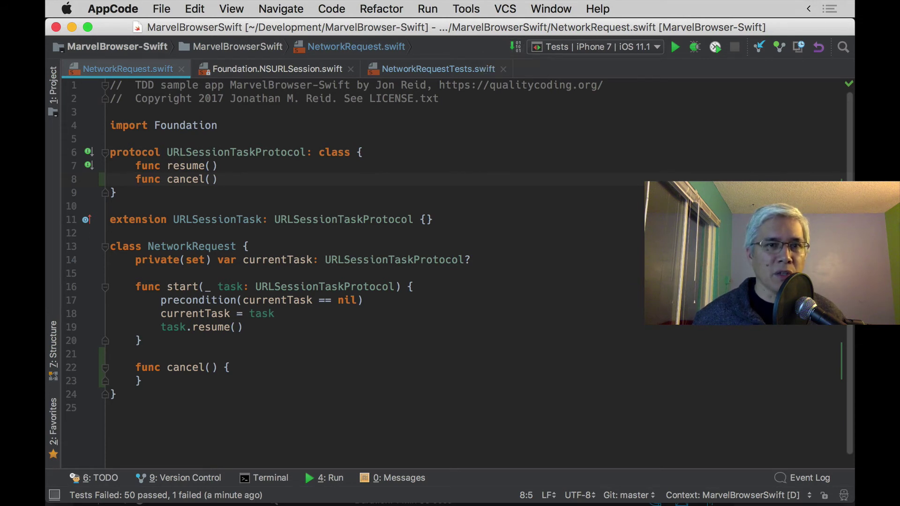
- Build the project, which fails because MockURLSessionTask no longer conforms
{"action": "left_click", "coordinate": [213, 220]}
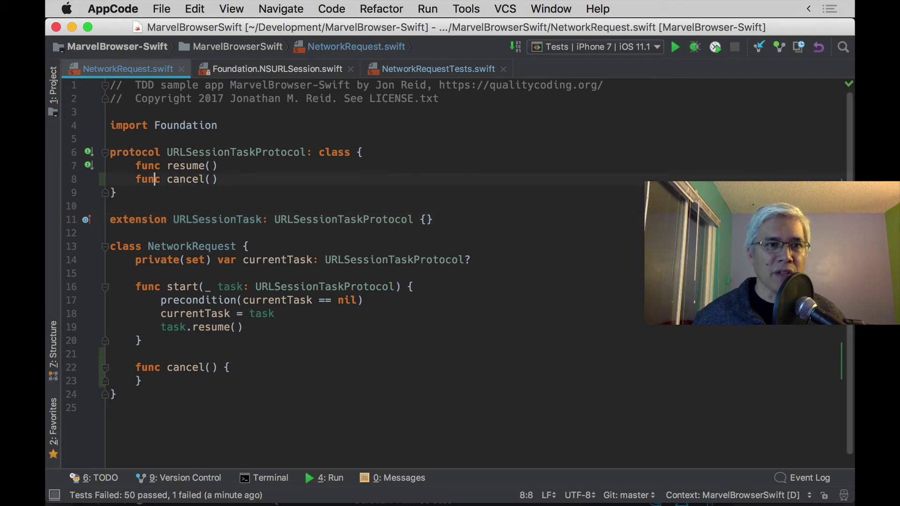
{"action": "key", "text": "End"}
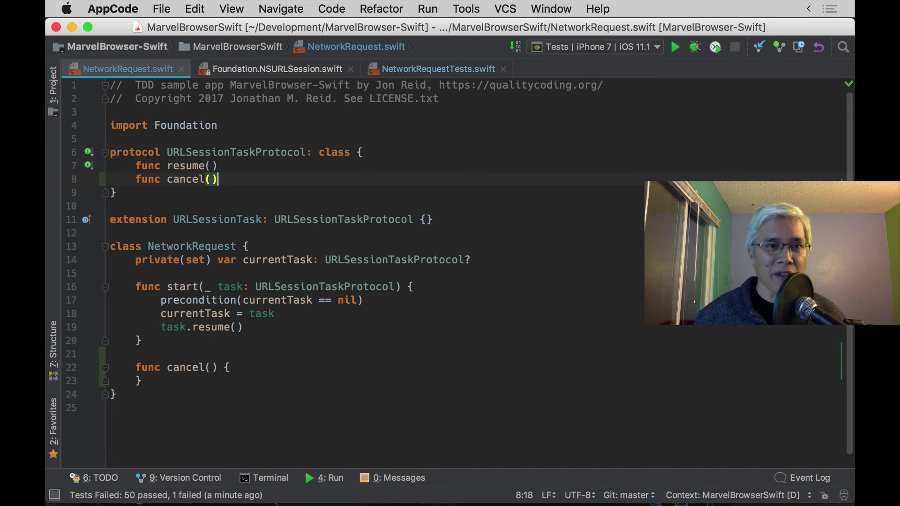
{"action": "key", "text": "ctrl+r"}
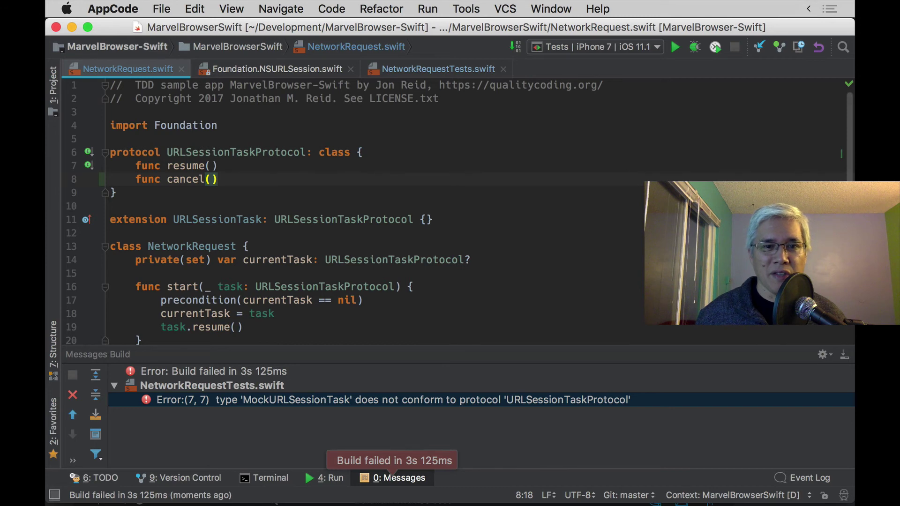
- Jump to the conformance error in MockURLSessionTask, just after its resume() method
{"action": "key", "text": "super+0"}
{"action": "key", "text": "Return"}
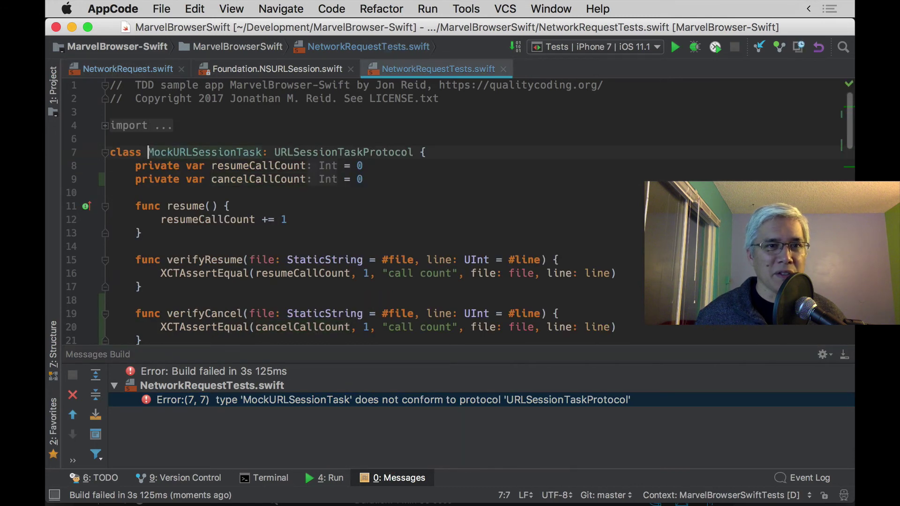
{"action": "key", "text": "Down"}
{"action": "key", "text": "Down"}
{"action": "key", "text": "Down"}
{"action": "key", "text": "End"}
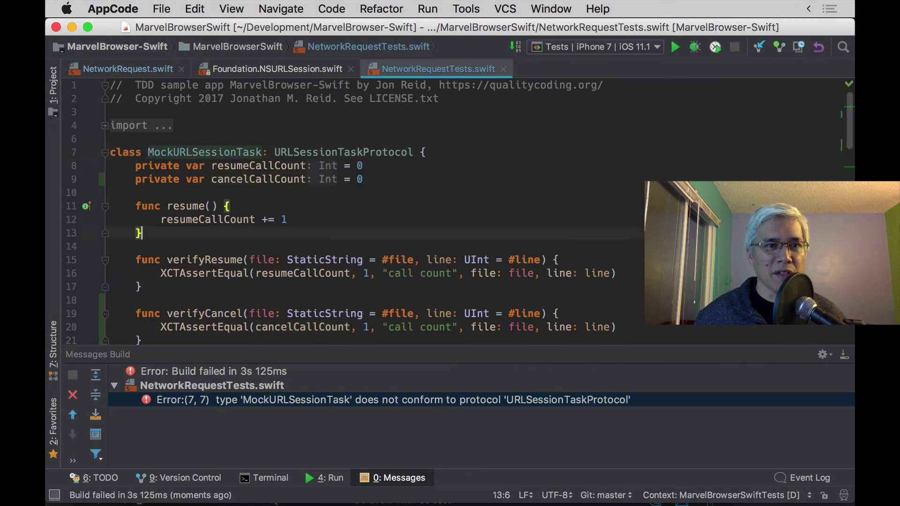
- Implement cancel() in the mock with cancelCallCount += 1 in its body
{"action": "key", "text": "Return"}
{"action": "key", "text": "Return"}
{"action": "key", "text": "ctrl+i"}
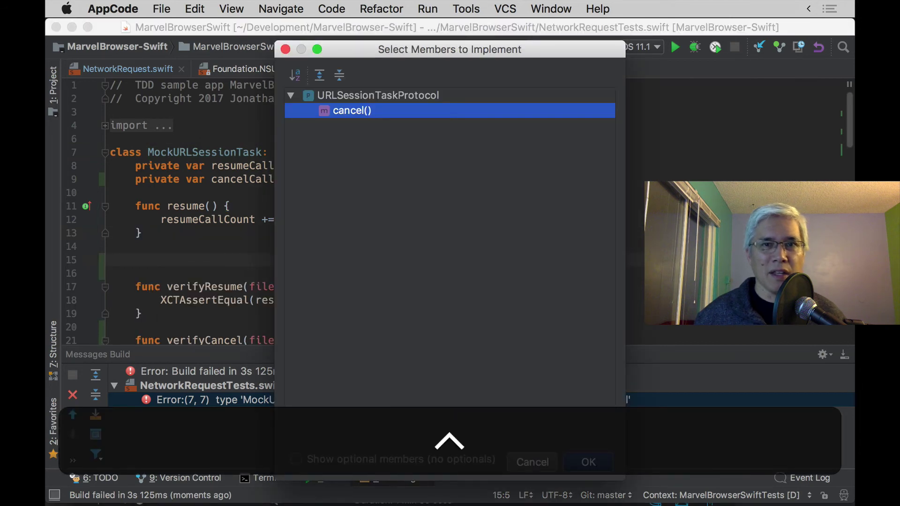
{"action": "key", "text": "Return"}
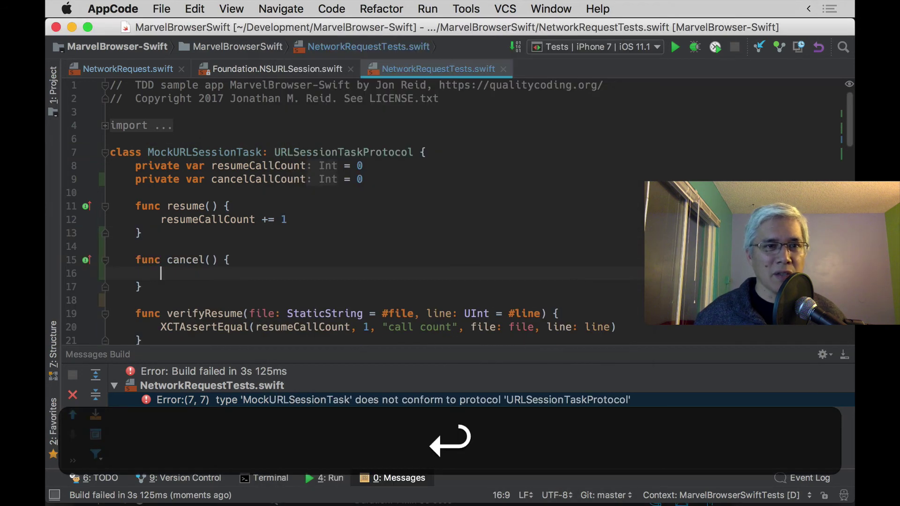
{"action": "type", "text": "ca"}
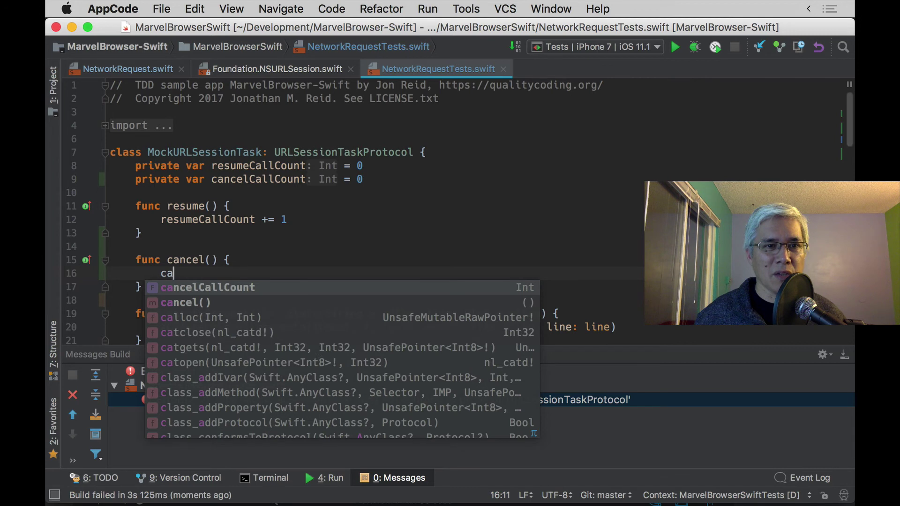
{"action": "key", "text": "Return"}
{"action": "type", "text": "+= 1"}
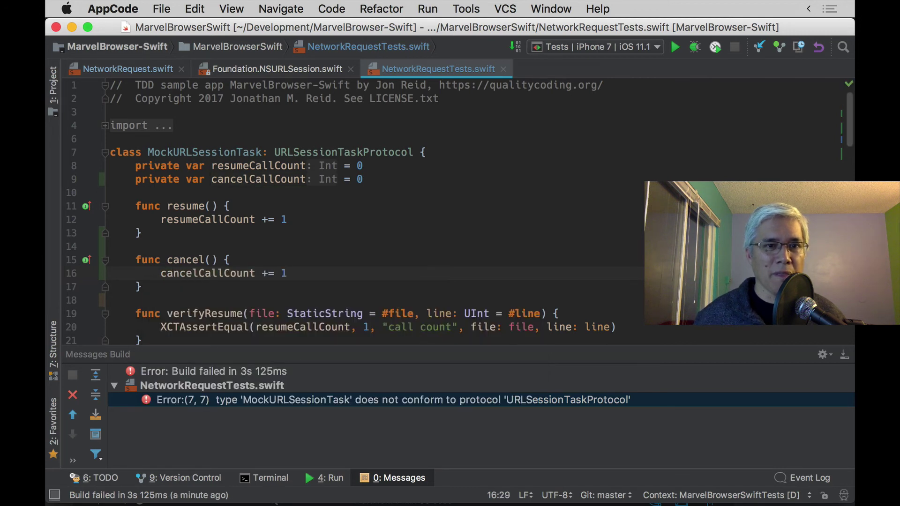
{"action": "scroll", "coordinate": [457, 211], "scroll_direction": "down", "scroll_amount": 5}
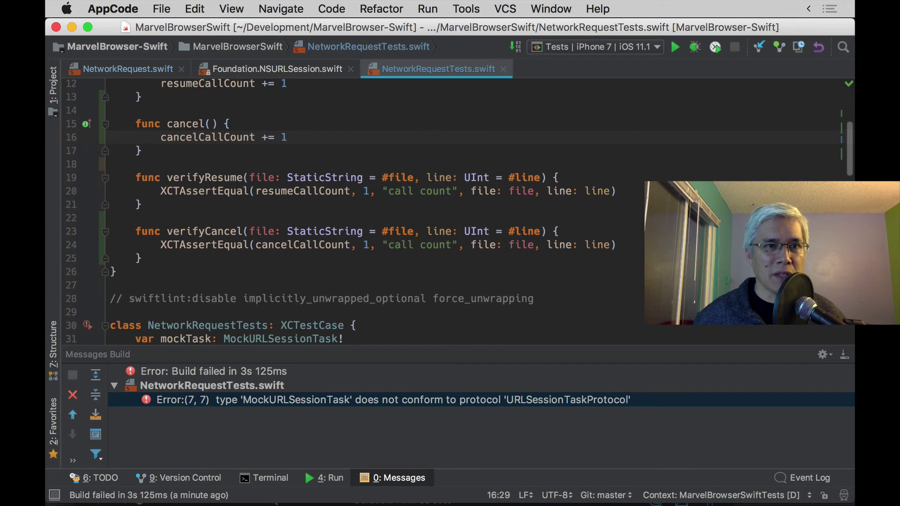
- Run the tests, with 1 of 51 failing on a call count
{"action": "key", "text": "ctrl+r"}
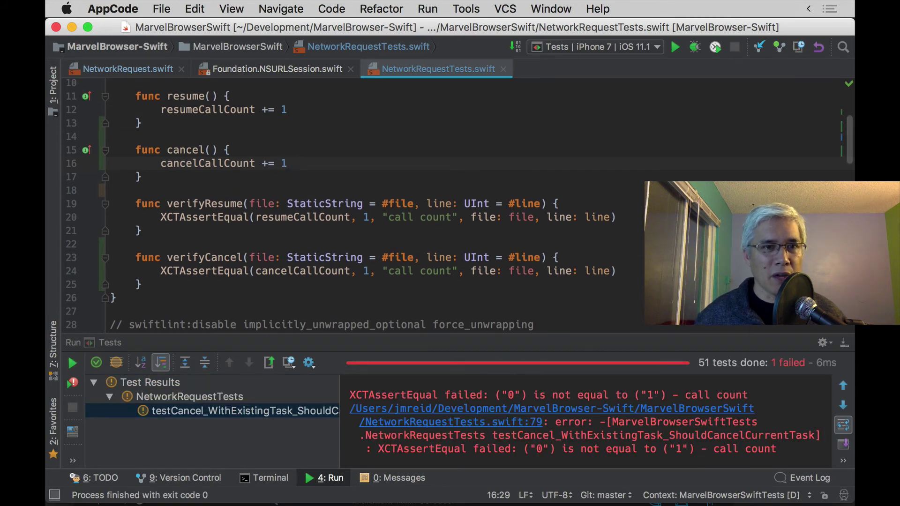
{"action": "key", "text": "super+shift+bracketleft"}
{"action": "scroll", "coordinate": [352, 204], "scroll_direction": "down", "scroll_amount": 5}
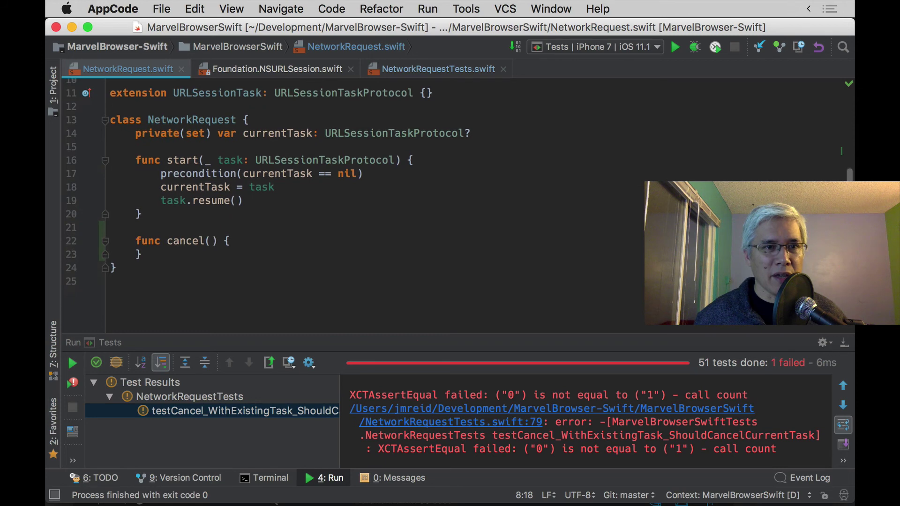
{"action": "left_click", "coordinate": [232, 241]}
- Add currentTask?.cancel() inside NetworkRequest's cancel() and rerun the tests
{"action": "key", "text": "Return"}
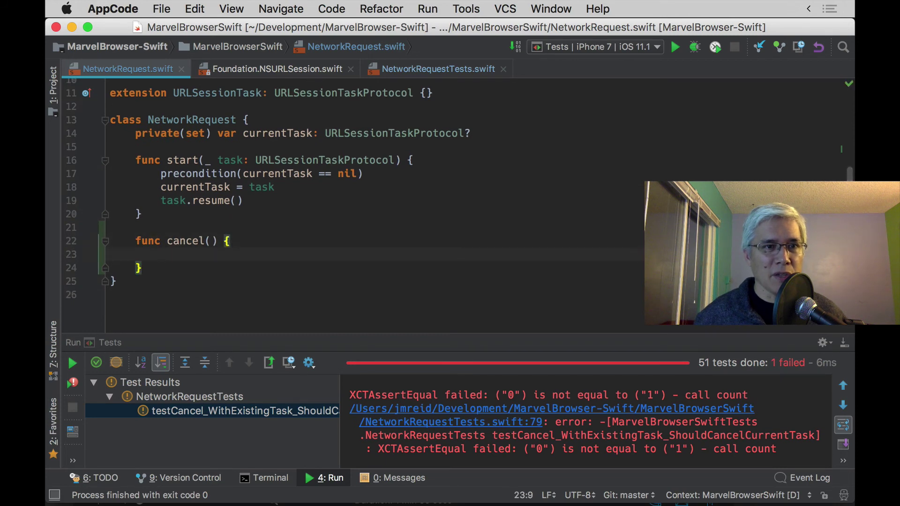
{"action": "type", "text": "c"}
{"action": "key", "text": "Down"}
{"action": "key", "text": "Return"}
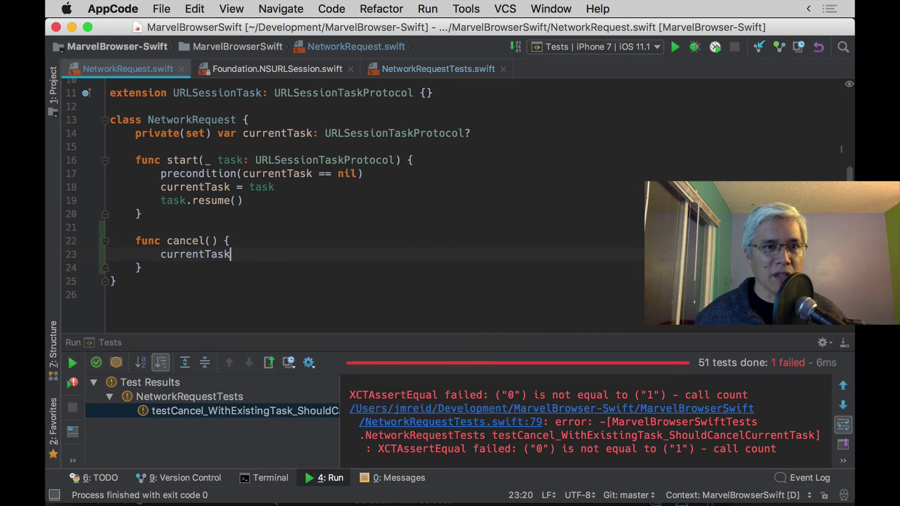
{"action": "type", "text": "?."}
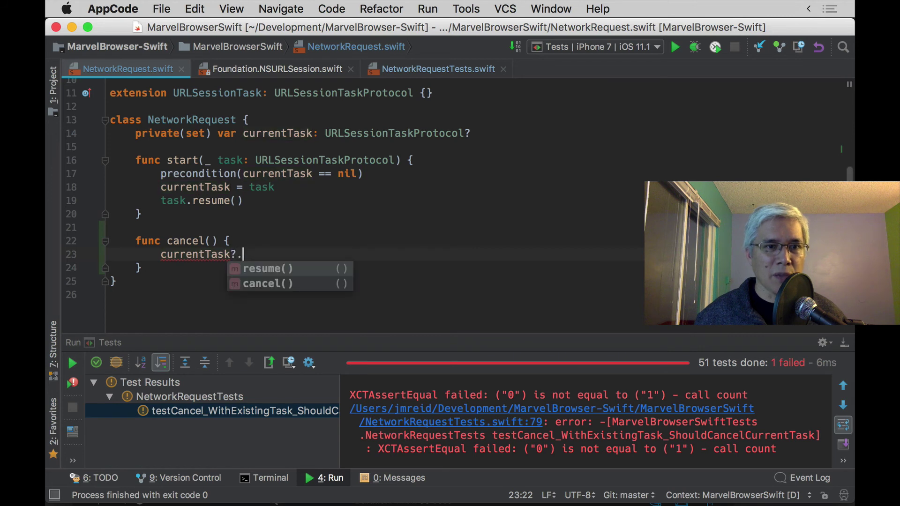
{"action": "key", "text": "Down"}
{"action": "key", "text": "Return"}
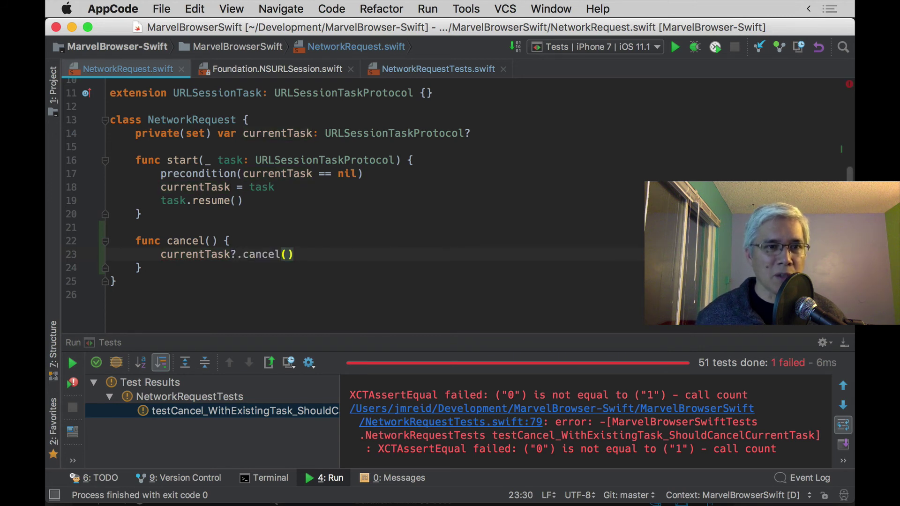
{"action": "key", "text": "ctrl+r"}
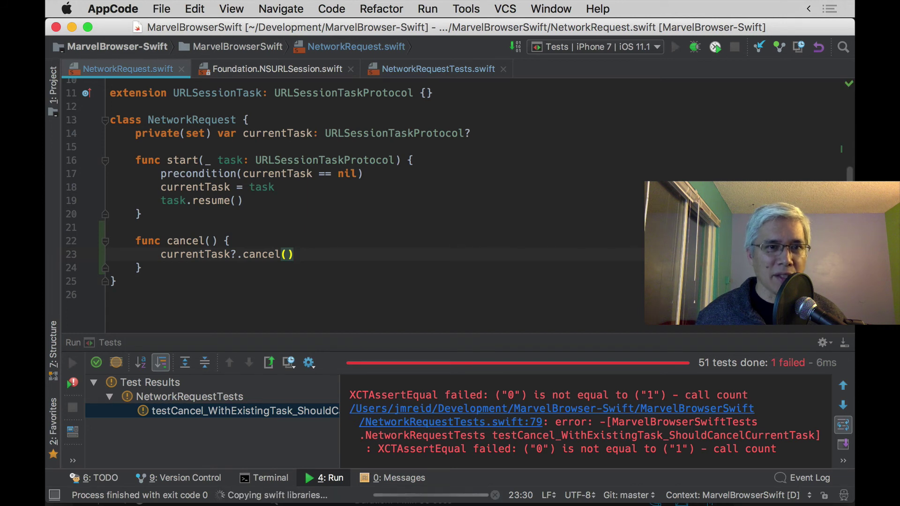